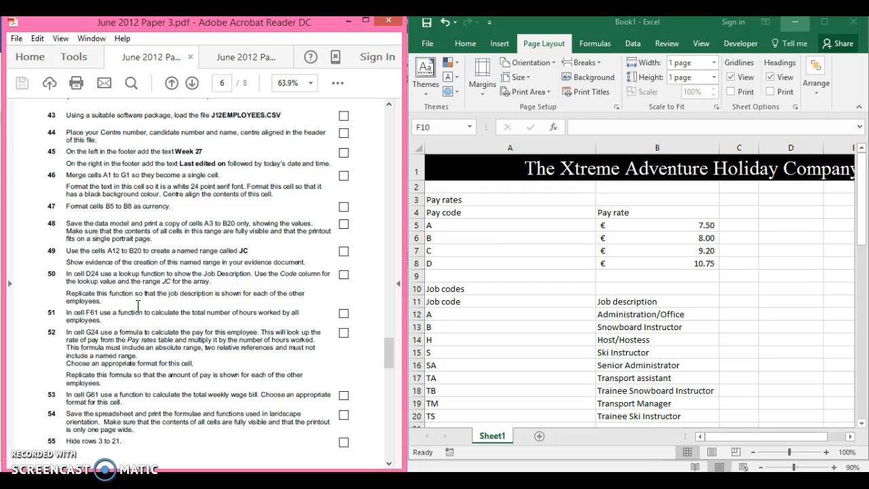
- Examine the lookup task in the exam paper, the employee table's Code and Job description columns in Excel, and the job codes in A12:B20
{"action": "double_click", "coordinate": [122, 274]}
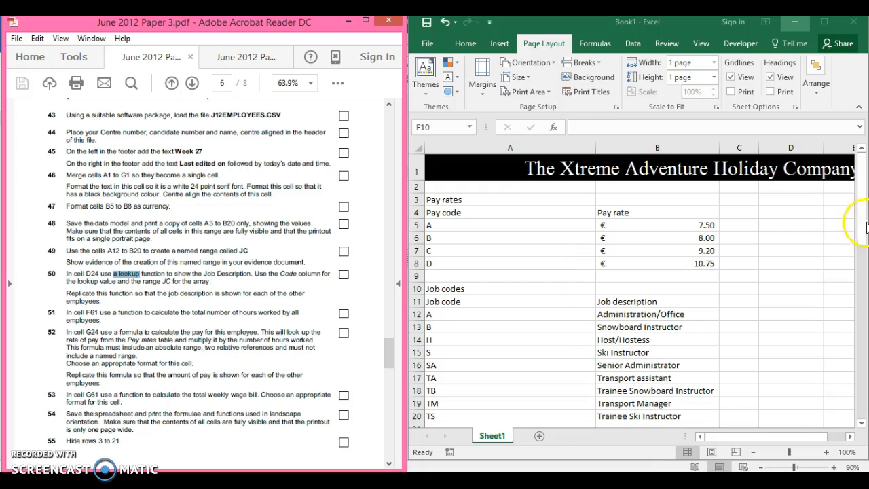
{"action": "left_click", "coordinate": [823, 26]}
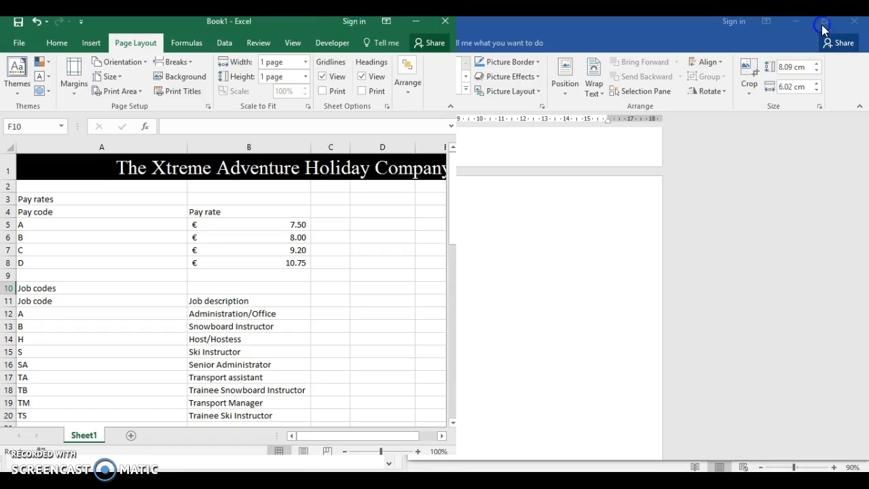
{"action": "left_click_drag", "start_coordinate": [860, 237], "coordinate": [849, 316]}
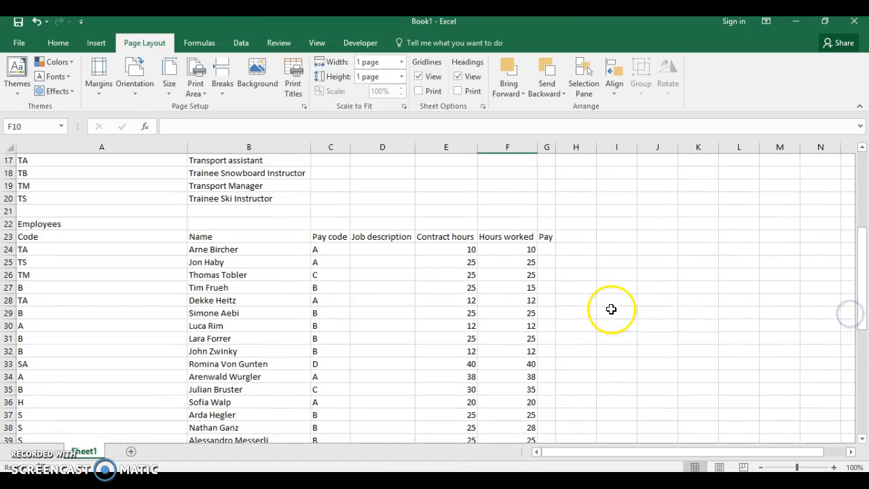
{"action": "left_click", "coordinate": [111, 255]}
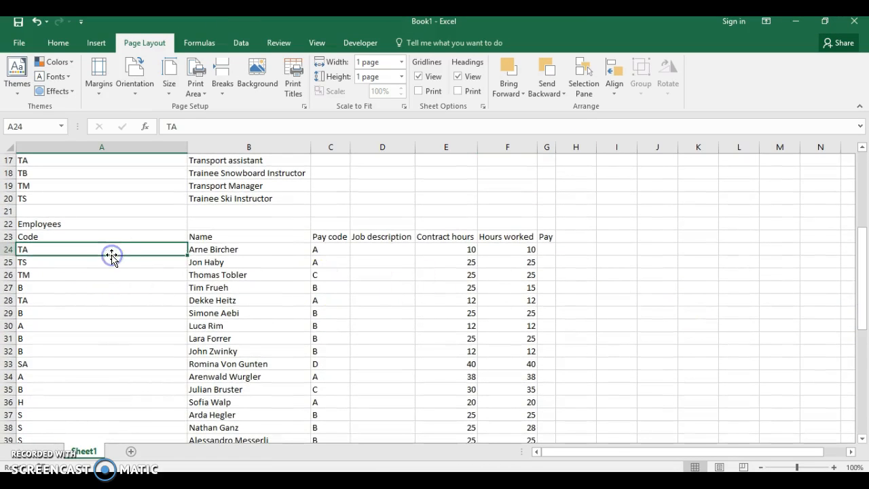
{"action": "left_click", "coordinate": [365, 249]}
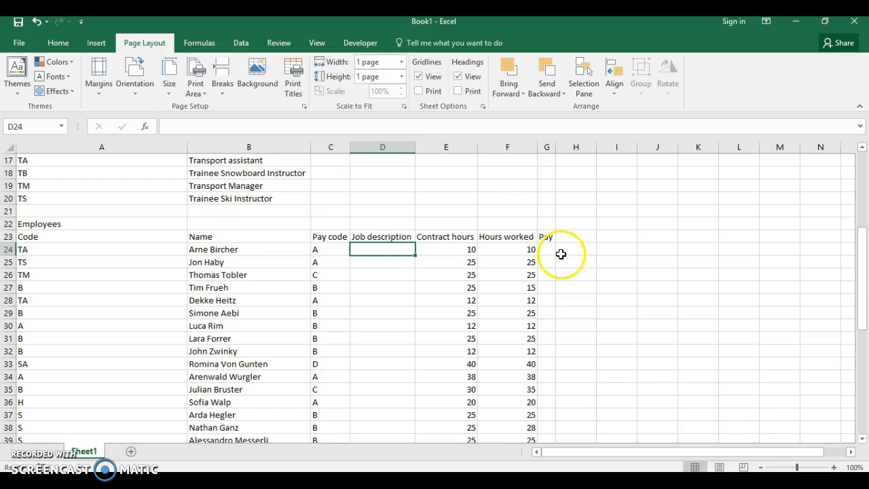
{"action": "left_click_drag", "start_coordinate": [861, 279], "coordinate": [866, 228]}
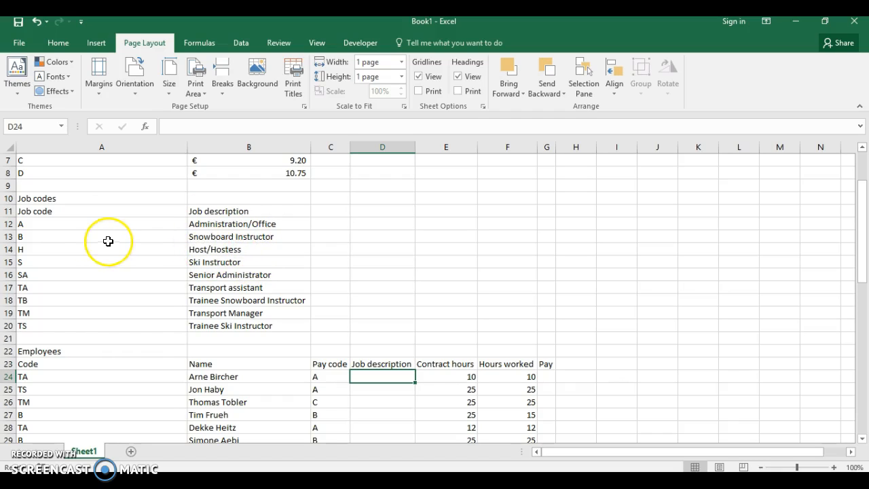
{"action": "left_click_drag", "start_coordinate": [95, 224], "coordinate": [229, 328]}
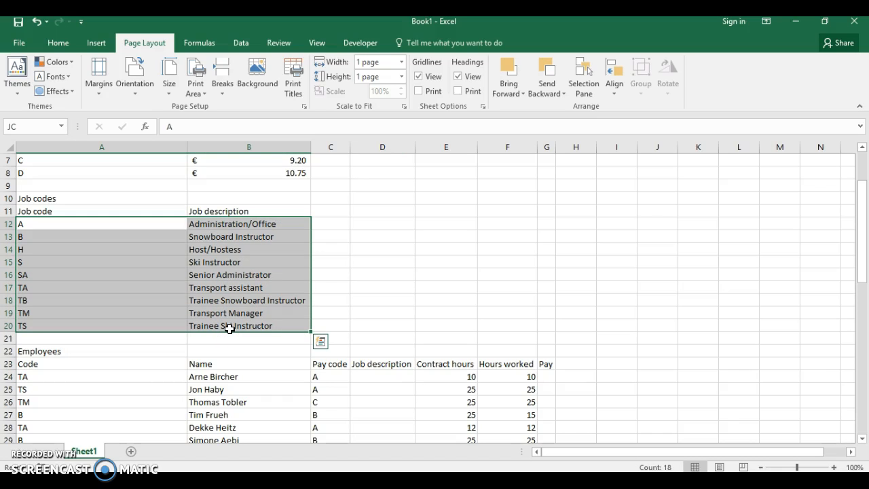
{"action": "left_click", "coordinate": [118, 273]}
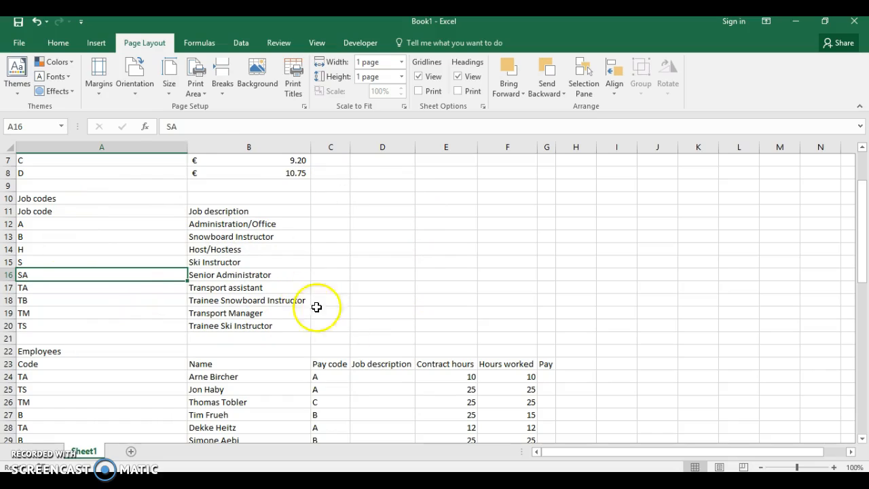
- Start a VLOOKUP function in cell D24 with A24 as the lookup value and the named range JC as the table array
{"action": "left_click", "coordinate": [383, 375]}
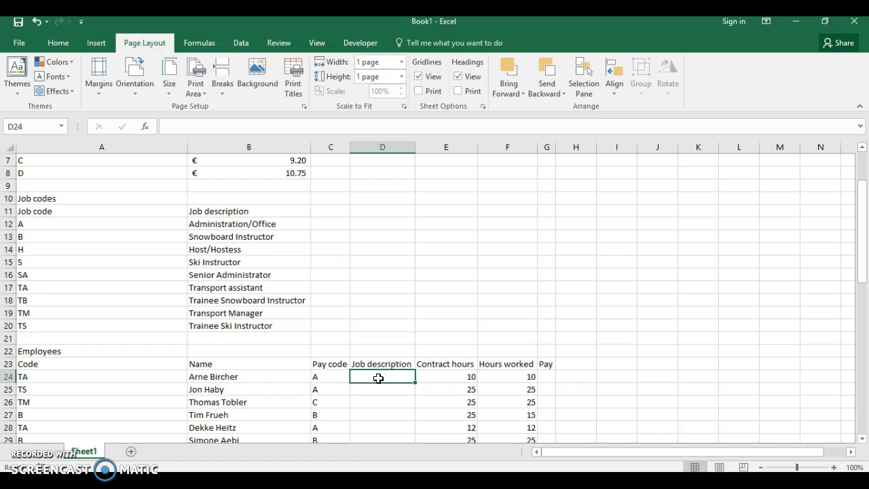
{"action": "left_click", "coordinate": [149, 127]}
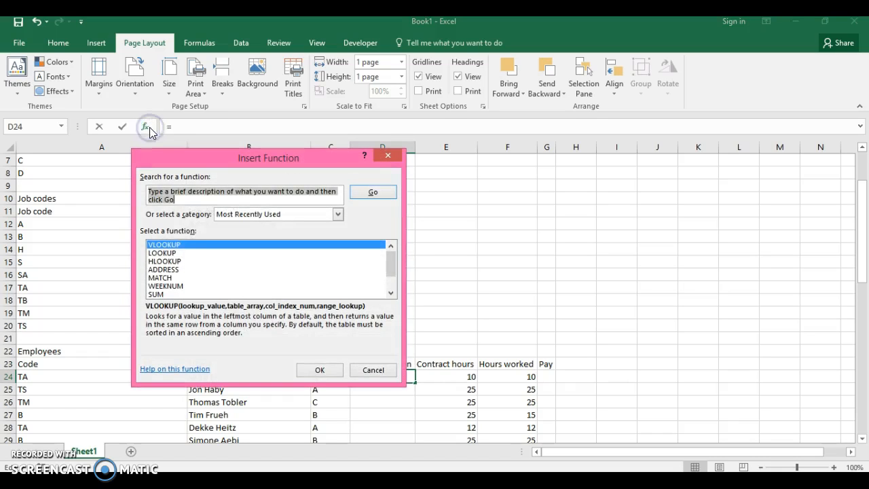
{"action": "left_click", "coordinate": [311, 367]}
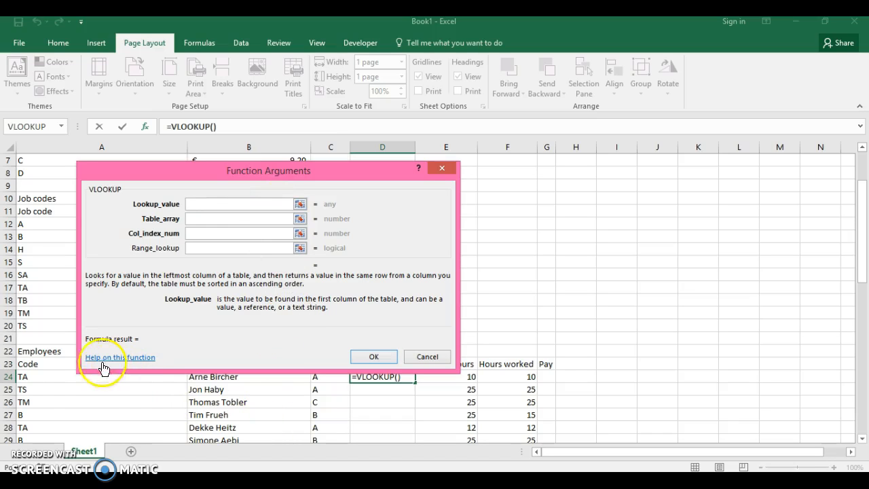
{"action": "left_click", "coordinate": [46, 379]}
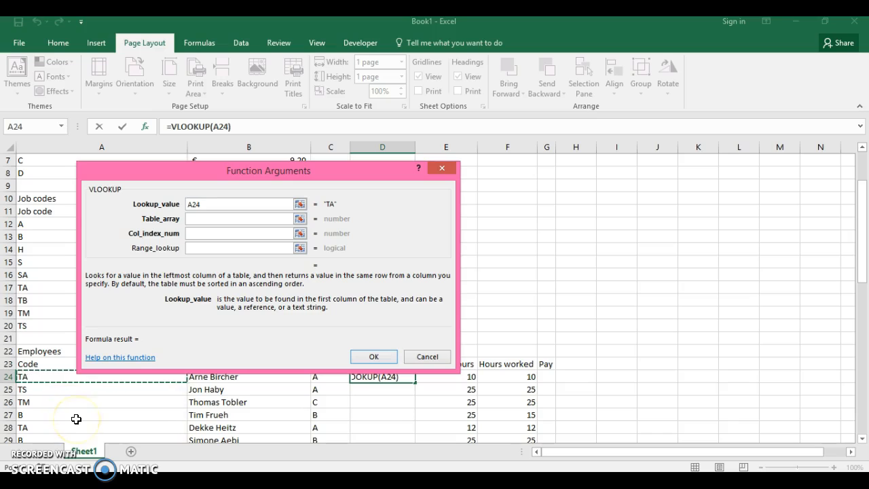
{"action": "left_click", "coordinate": [217, 219]}
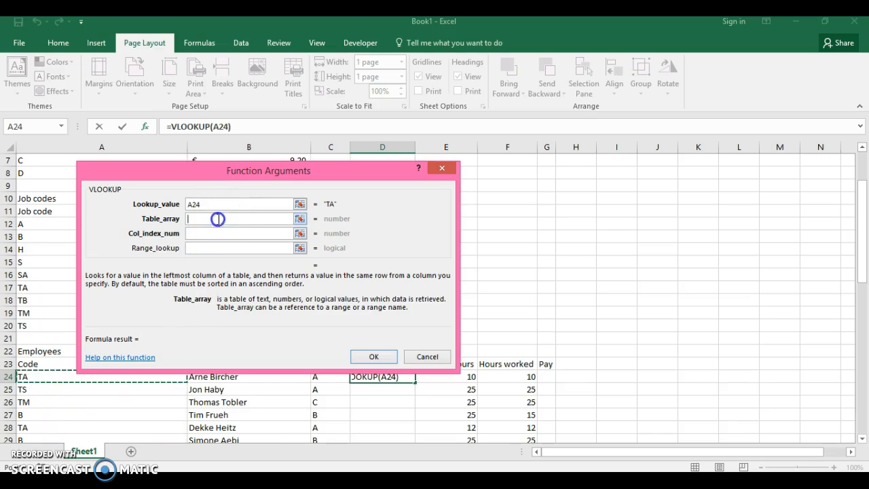
{"action": "type", "text": "J"}
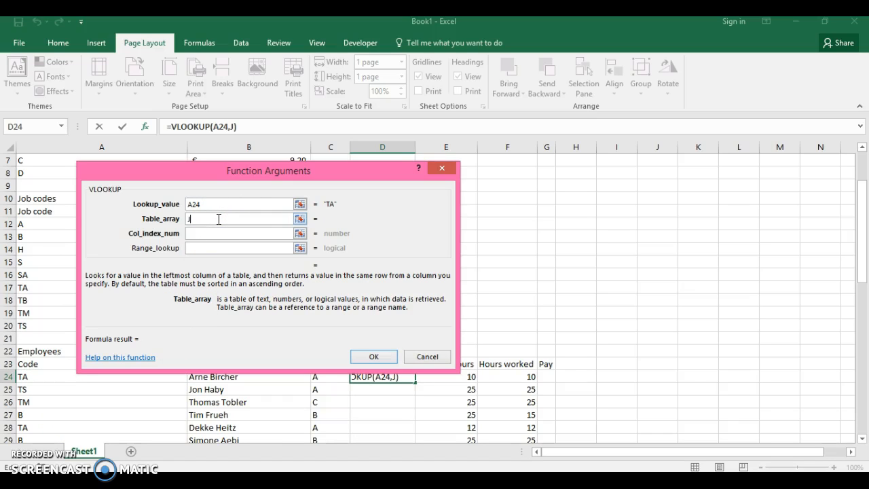
{"action": "type", "text": "C"}
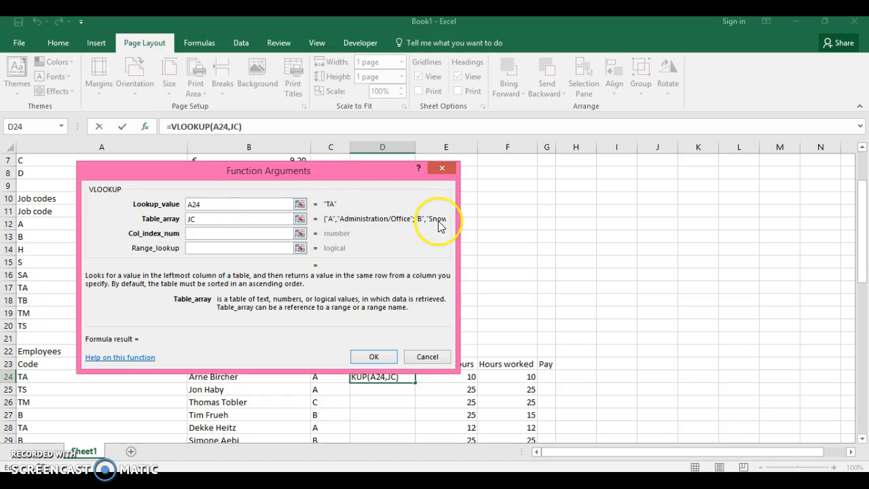
- Complete the VLOOKUP in D24 with column index number 2 and range lookup false
{"action": "left_click", "coordinate": [260, 235]}
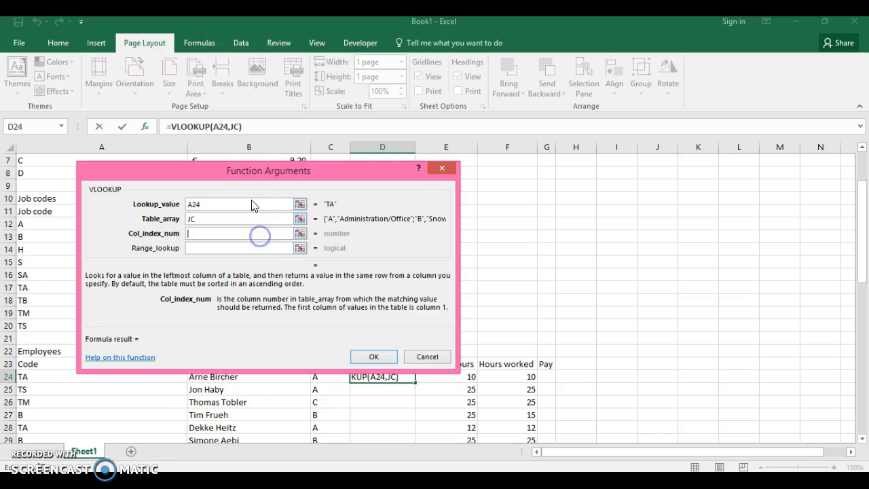
{"action": "left_click_drag", "start_coordinate": [254, 174], "coordinate": [543, 177]}
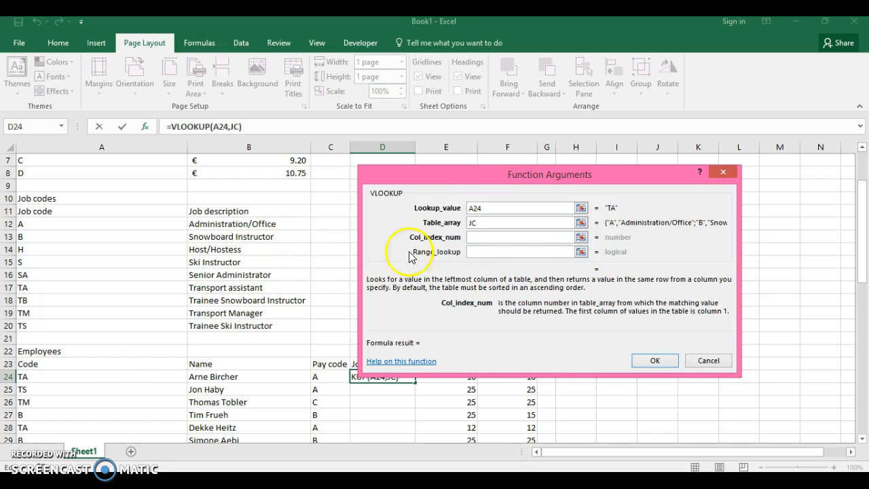
{"action": "left_click", "coordinate": [531, 239]}
{"action": "type", "text": "2"}
{"action": "left_click", "coordinate": [523, 251]}
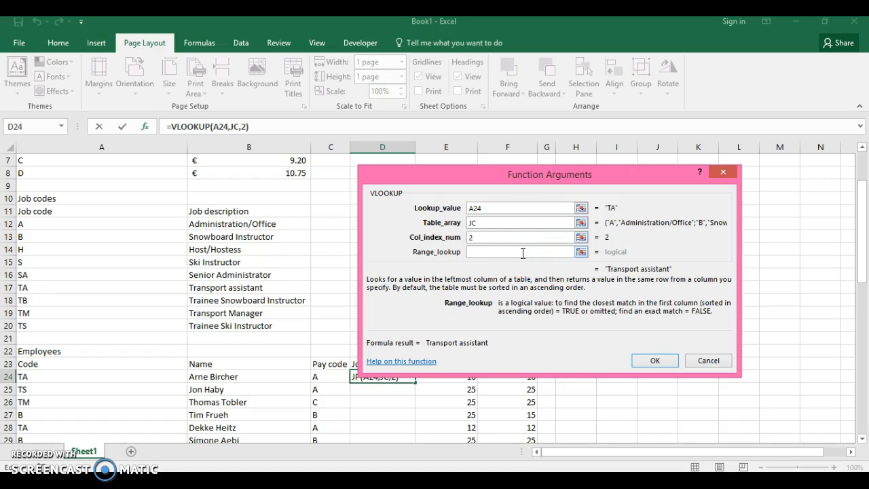
{"action": "type", "text": "false"}
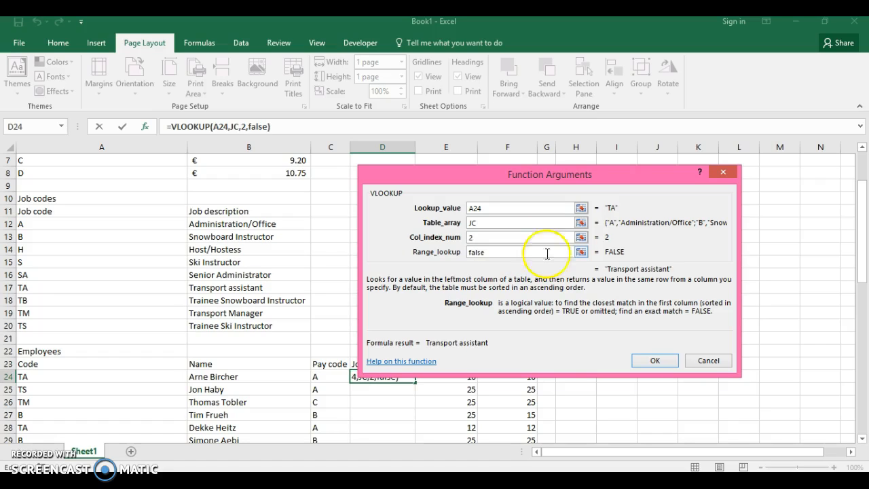
{"action": "left_click", "coordinate": [648, 360]}
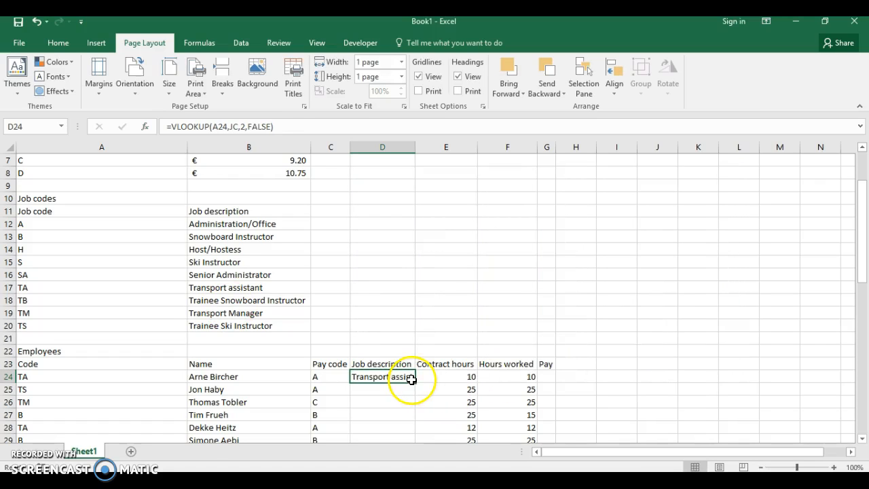
- Replicate the D24 lookup formula down to D60 and check it against task 50 in the June 2012 Paper 3 PDF
{"action": "left_click_drag", "start_coordinate": [415, 383], "coordinate": [413, 403]}
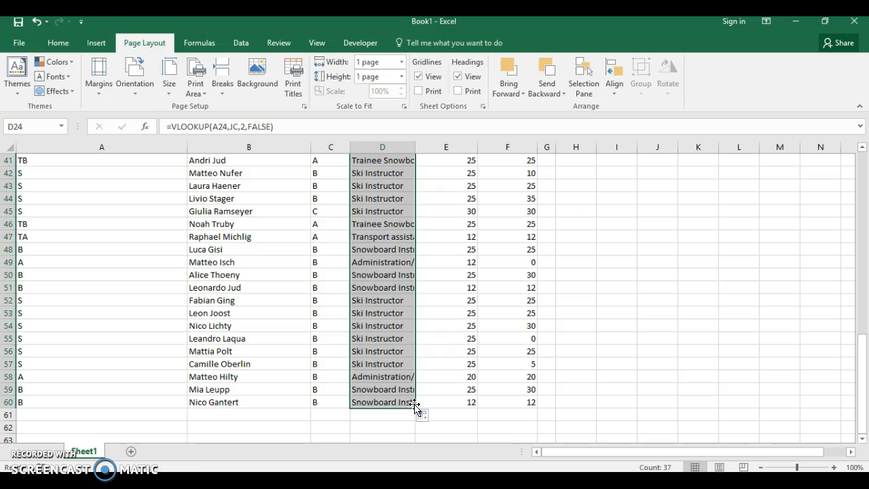
{"action": "left_click_drag", "start_coordinate": [862, 345], "coordinate": [863, 201]}
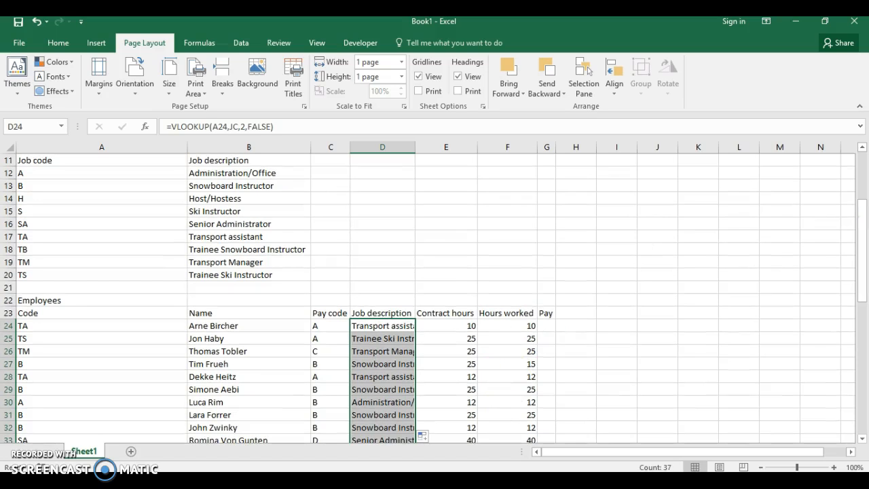
{"action": "left_click", "coordinate": [514, 442]}
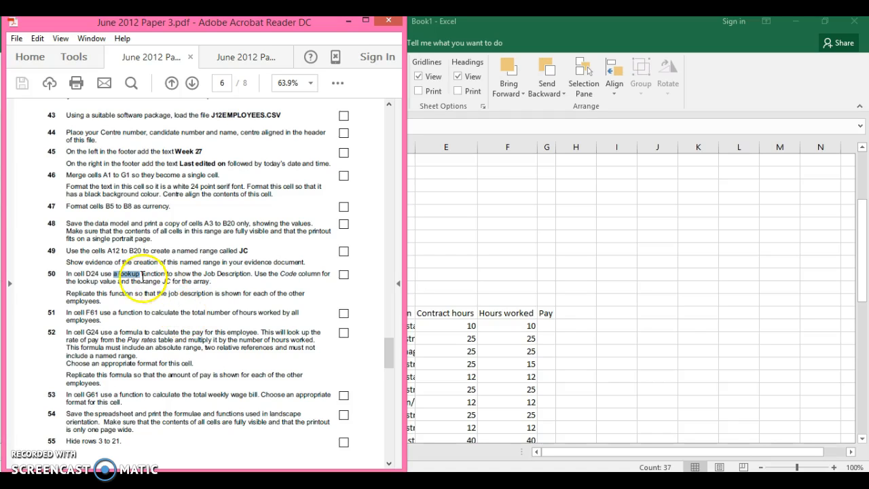
{"action": "left_click", "coordinate": [91, 274]}
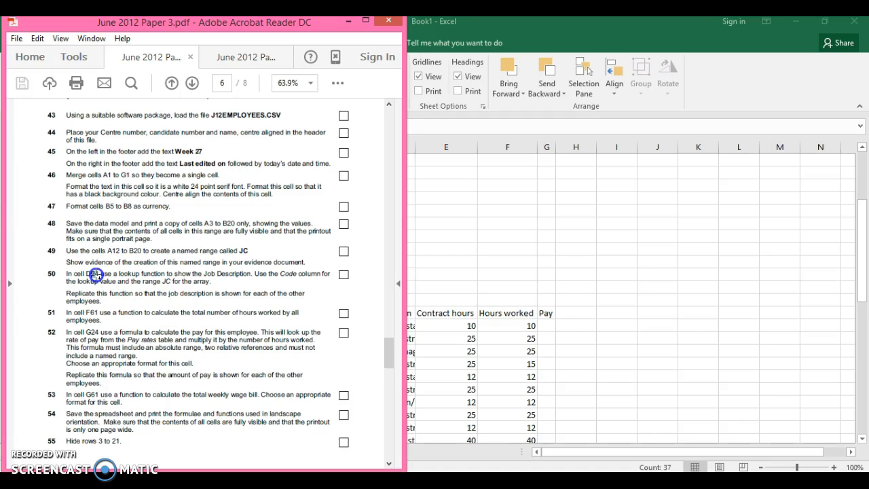
{"action": "left_click_drag", "start_coordinate": [203, 273], "coordinate": [251, 274]}
{"action": "left_click", "coordinate": [169, 284]}
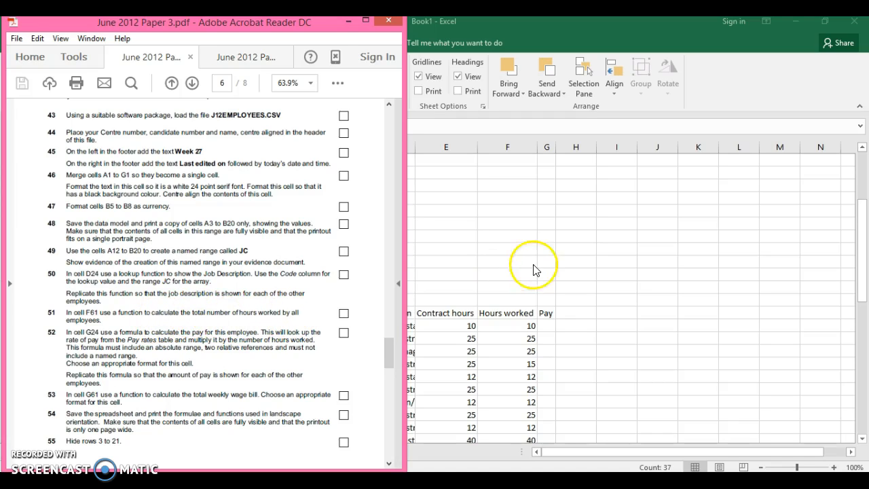
- Return to Excel and total the hours worked in cell F61 with an AutoSum of F24:F60, as task 51 asks
{"action": "left_click", "coordinate": [704, 319]}
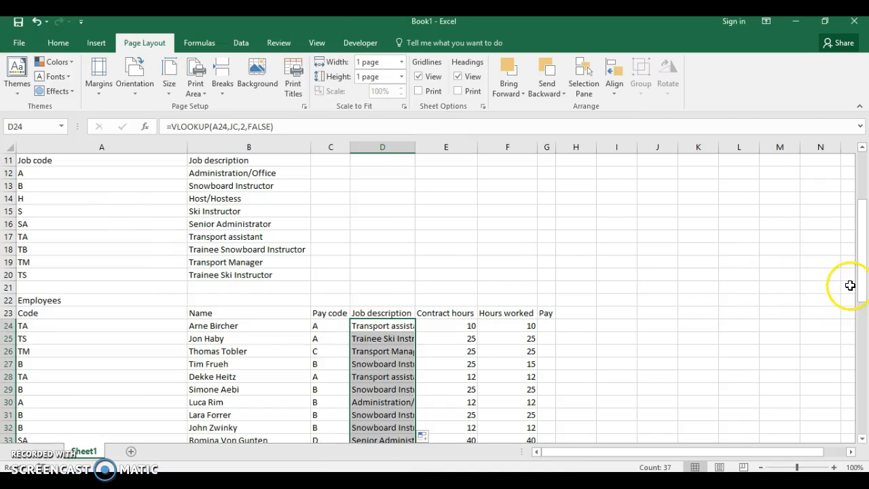
{"action": "left_click_drag", "start_coordinate": [856, 292], "coordinate": [858, 461]}
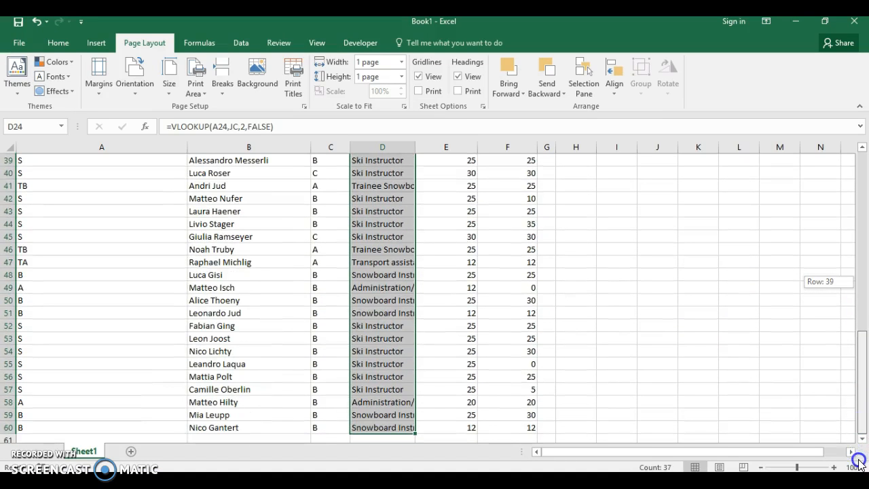
{"action": "left_click", "coordinate": [524, 438]}
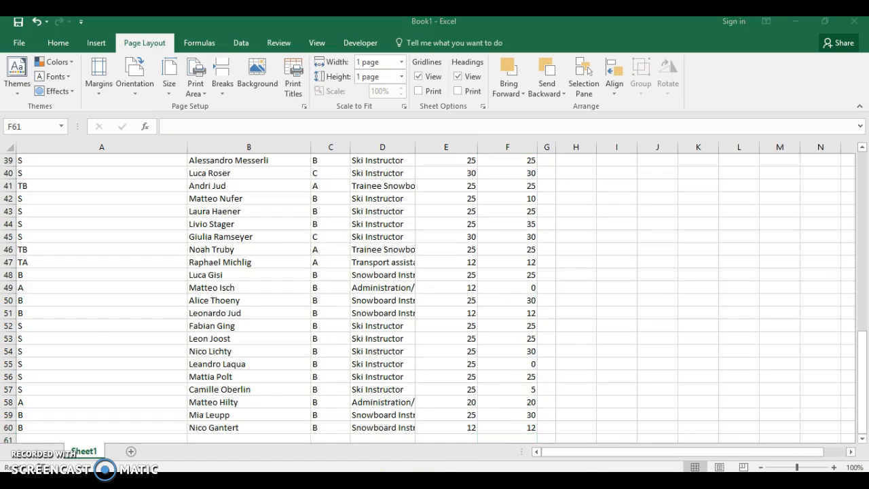
{"action": "left_click", "coordinate": [477, 415]}
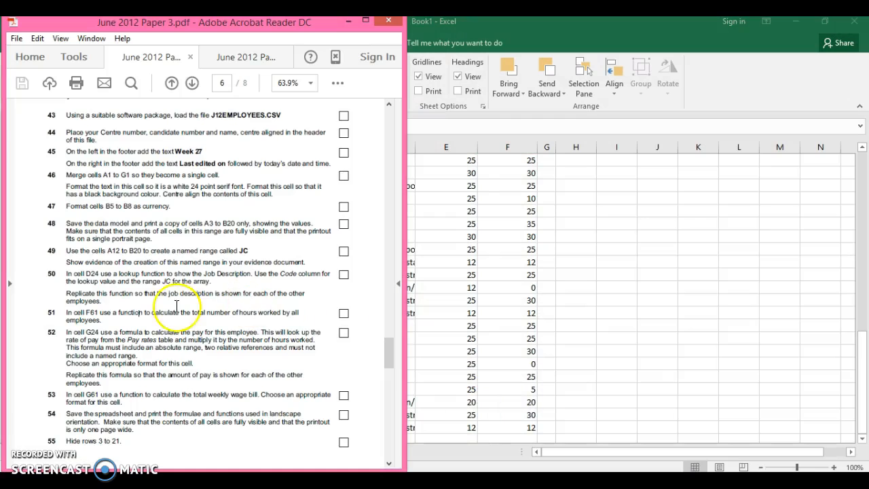
{"action": "left_click", "coordinate": [492, 442]}
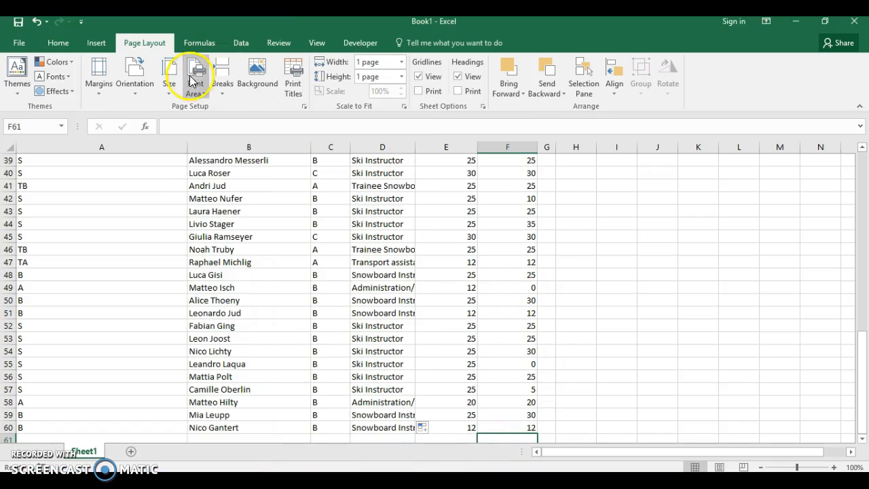
{"action": "left_click", "coordinate": [63, 48]}
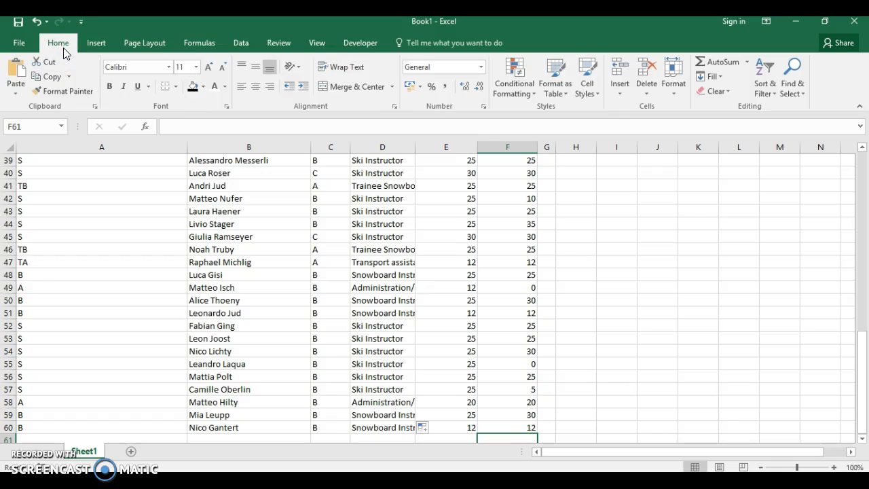
{"action": "left_click", "coordinate": [724, 62]}
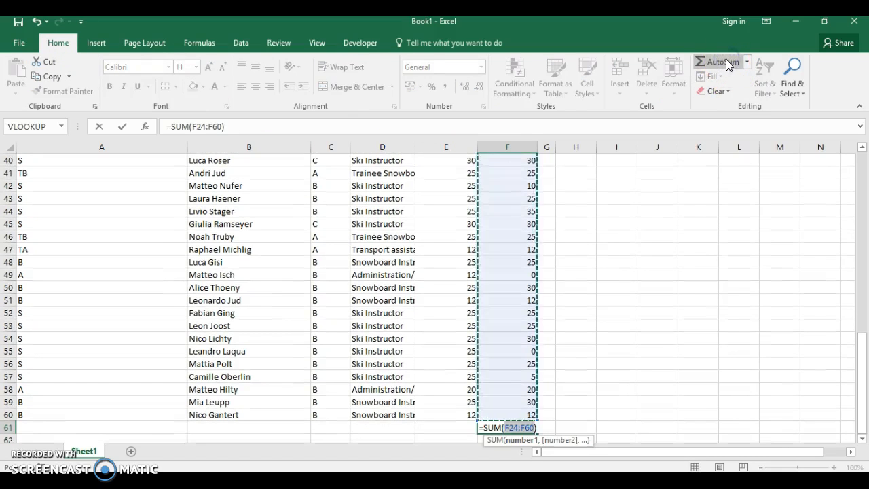
{"action": "mouse_move", "coordinate": [864, 381]}
{"action": "left_mouse_down"}
{"action": "mouse_move", "coordinate": [859, 261]}
{"action": "mouse_move", "coordinate": [864, 393]}
{"action": "left_mouse_up"}
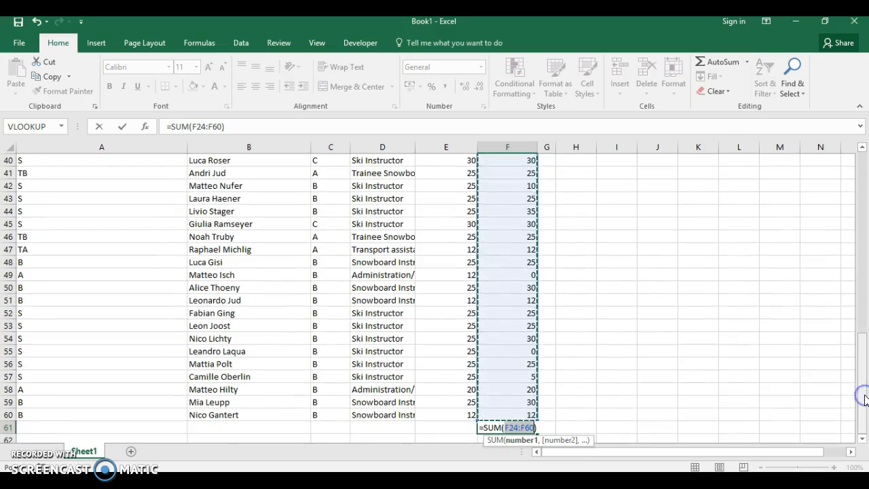
{"action": "key", "text": "Return"}
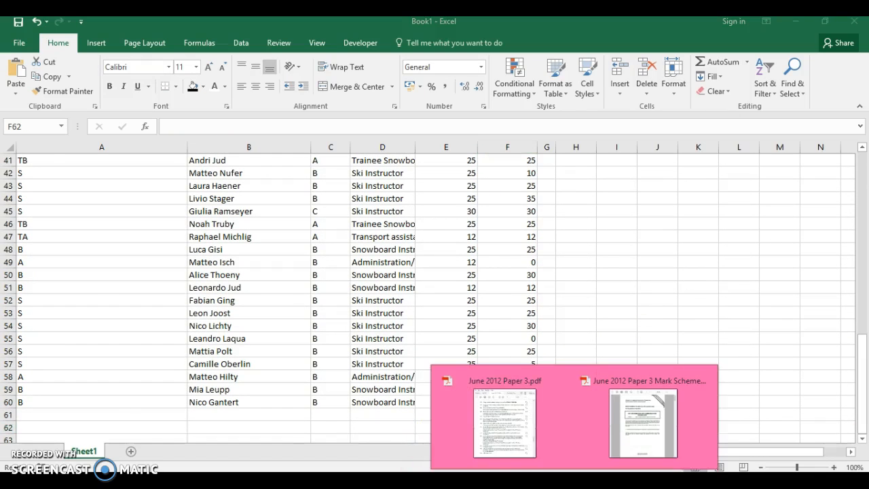
- Read task 52 in the June 2012 Paper 3 PDF, then return to the Employees table in Excel
{"action": "left_click", "coordinate": [508, 451]}
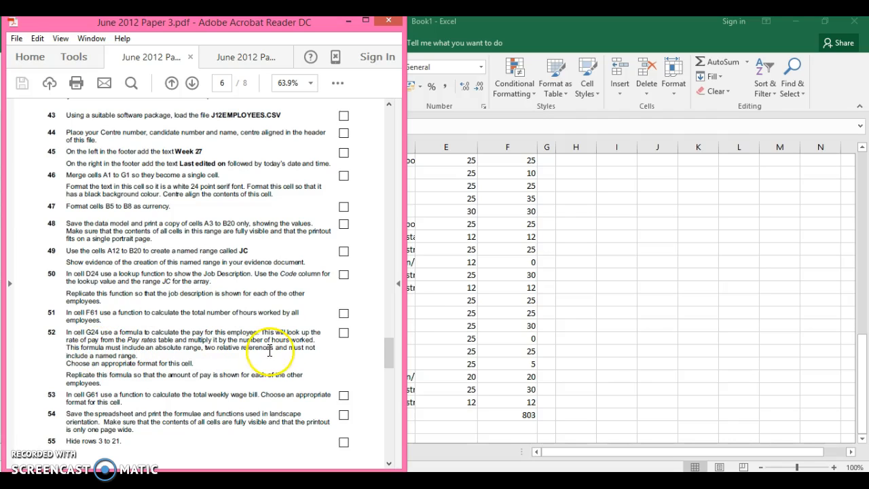
{"action": "left_click_drag", "start_coordinate": [864, 354], "coordinate": [860, 252]}
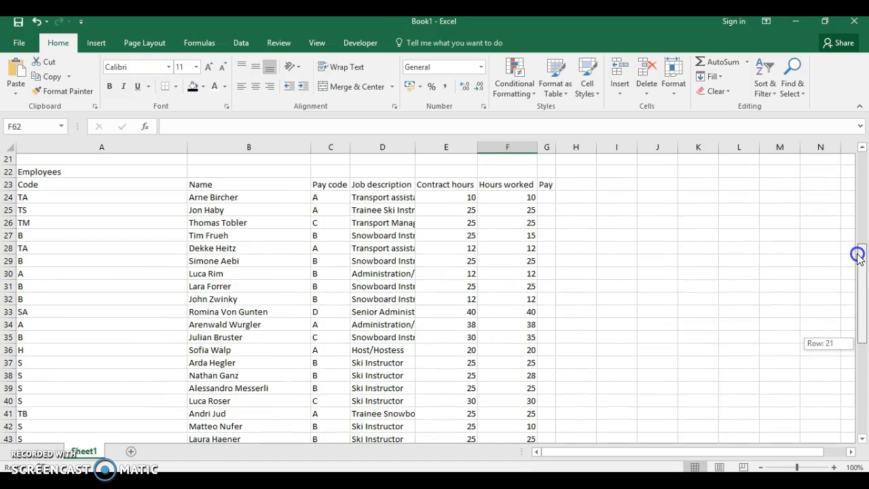
{"action": "left_click", "coordinate": [721, 212]}
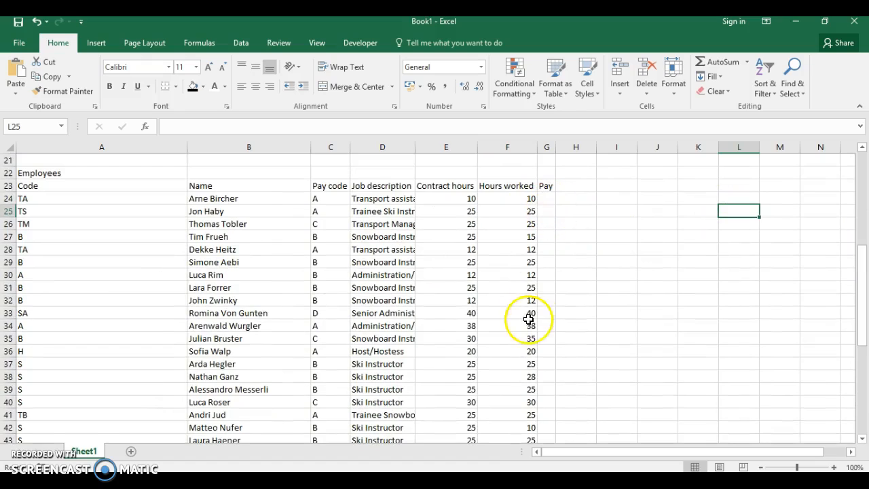
{"action": "left_click", "coordinate": [532, 478]}
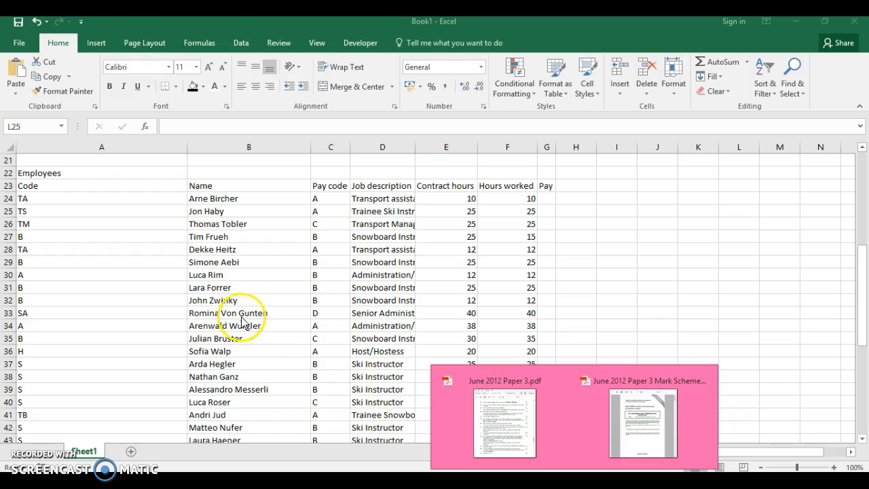
{"action": "left_click", "coordinate": [489, 383]}
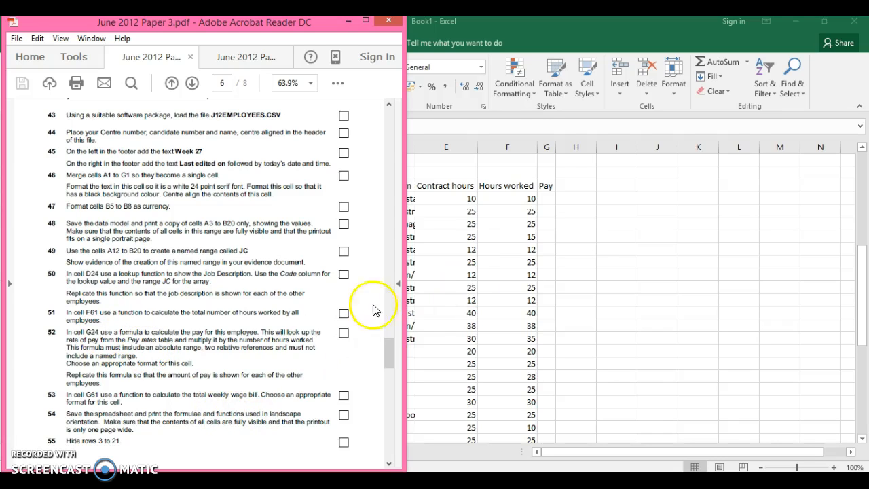
{"action": "key", "text": "alt+Tab"}
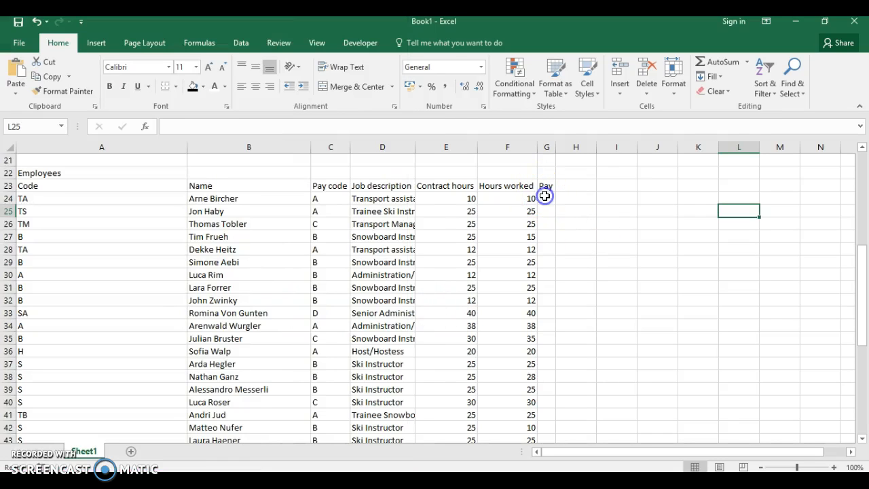
- Start a VLOOKUP function in cell G24 with the pay code in C24 as the lookup value
{"action": "left_click", "coordinate": [544, 195]}
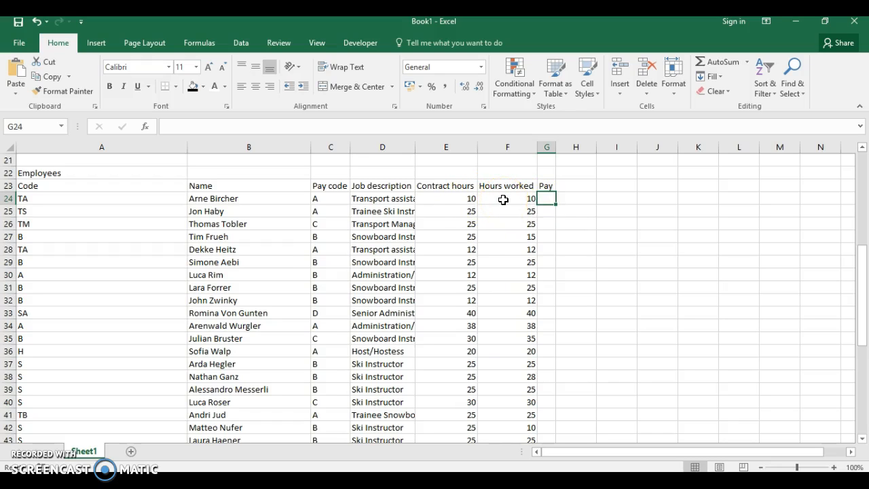
{"action": "left_click_drag", "start_coordinate": [866, 244], "coordinate": [866, 171]}
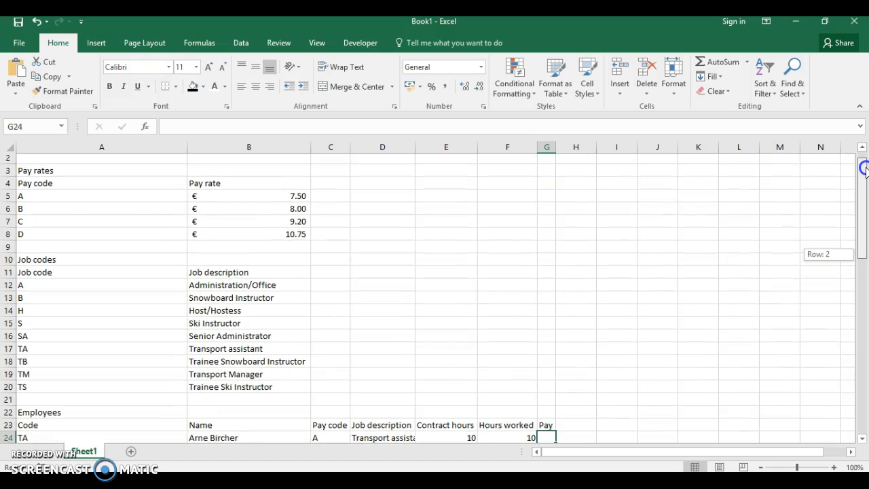
{"action": "left_click_drag", "start_coordinate": [865, 171], "coordinate": [866, 179]}
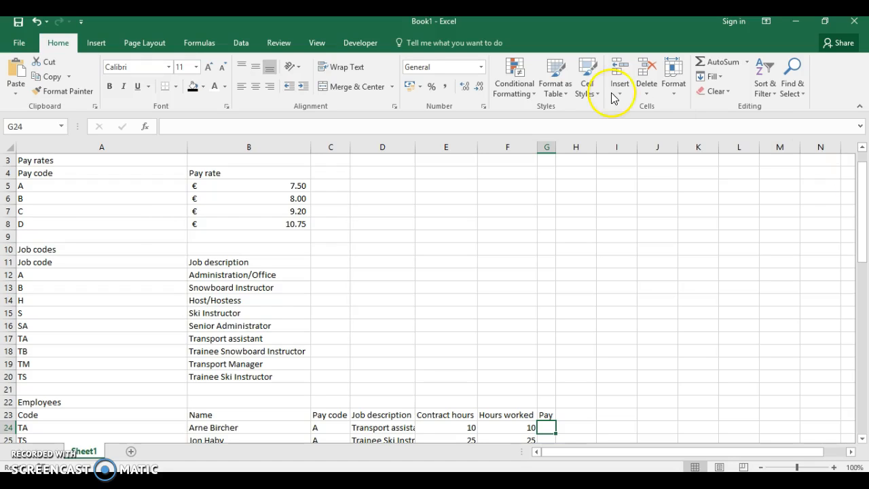
{"action": "left_click", "coordinate": [145, 127]}
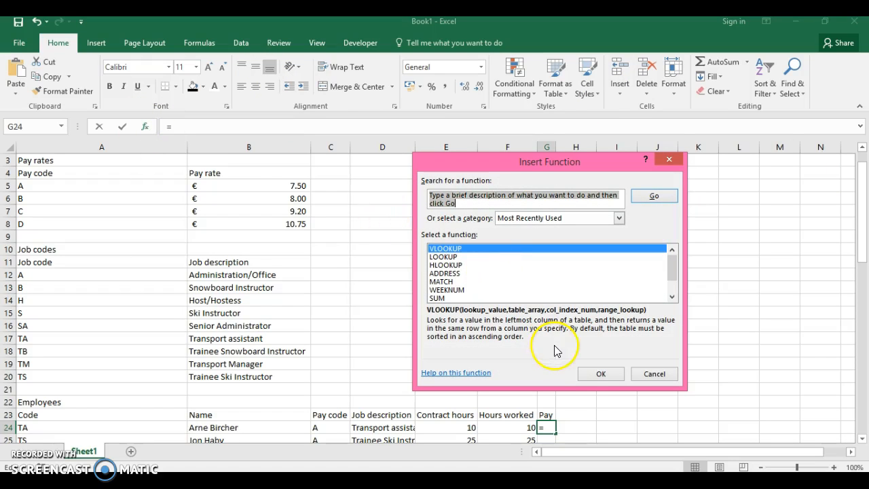
{"action": "left_click", "coordinate": [591, 376]}
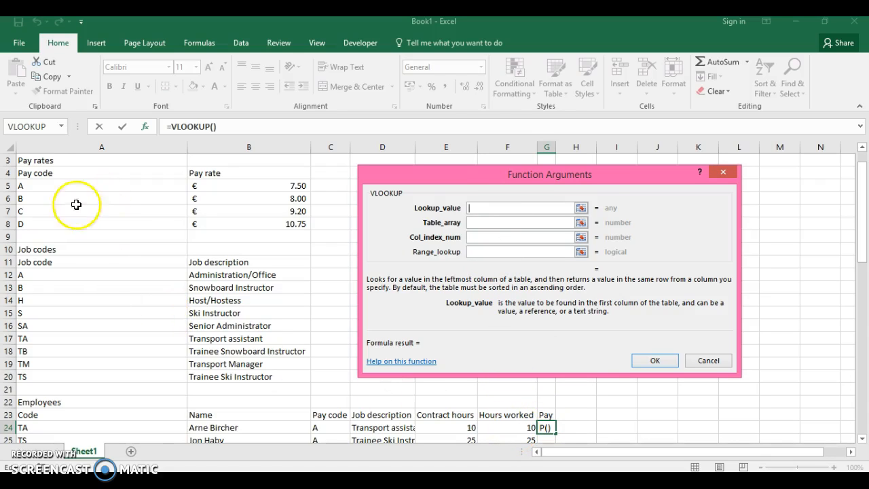
{"action": "left_click", "coordinate": [321, 428]}
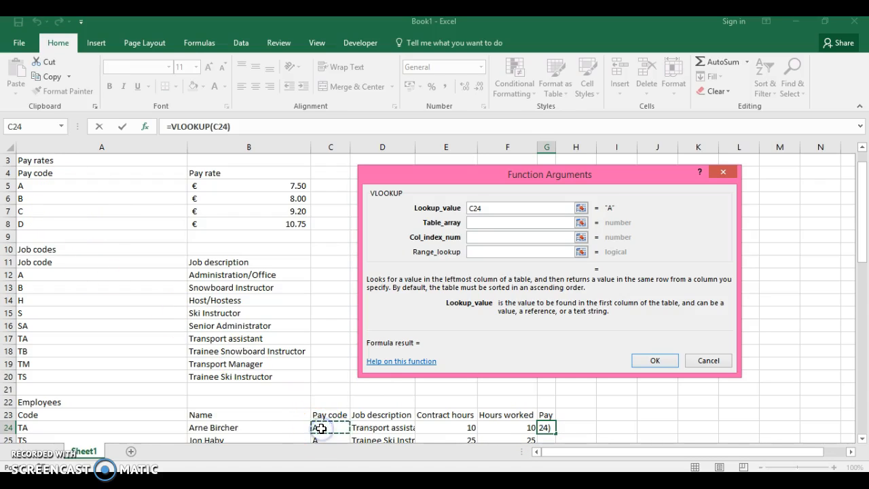
- Set the table array of the G24 lookup to the pay rates as the absolute range $A$5:$B$8
{"action": "left_click", "coordinate": [484, 222]}
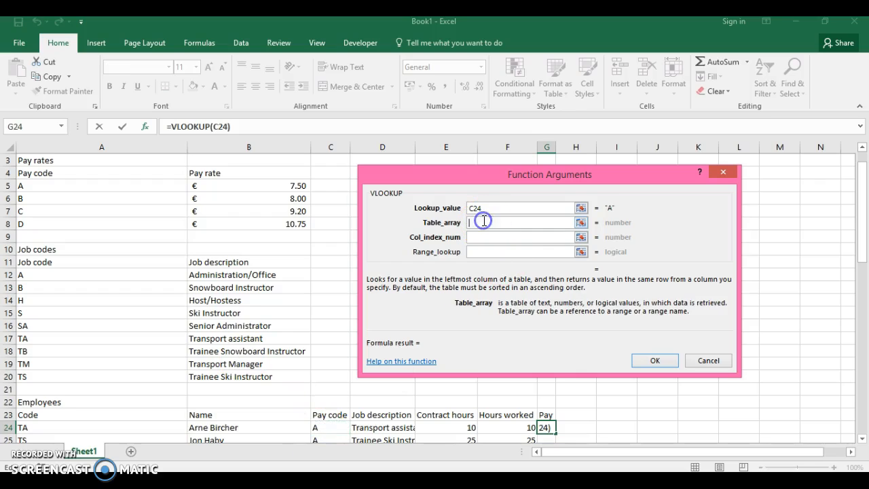
{"action": "left_click_drag", "start_coordinate": [63, 186], "coordinate": [233, 225]}
{"action": "left_click", "coordinate": [234, 225]}
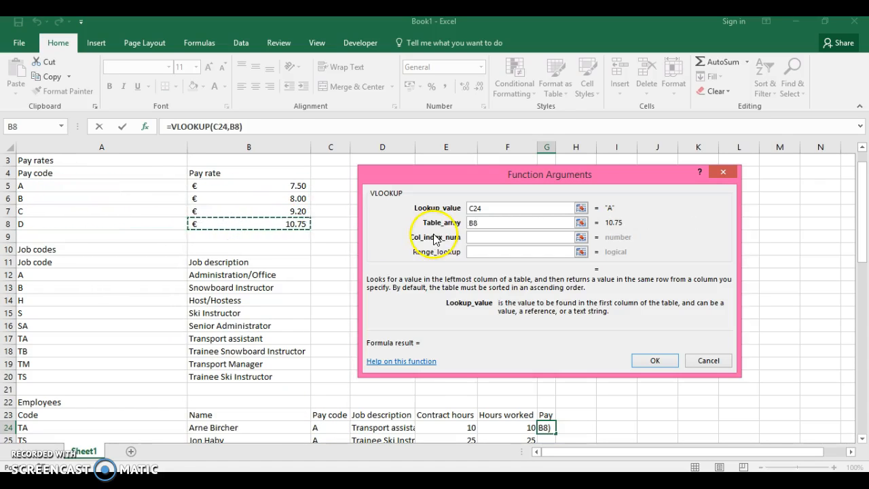
{"action": "left_click_drag", "start_coordinate": [159, 184], "coordinate": [260, 227]}
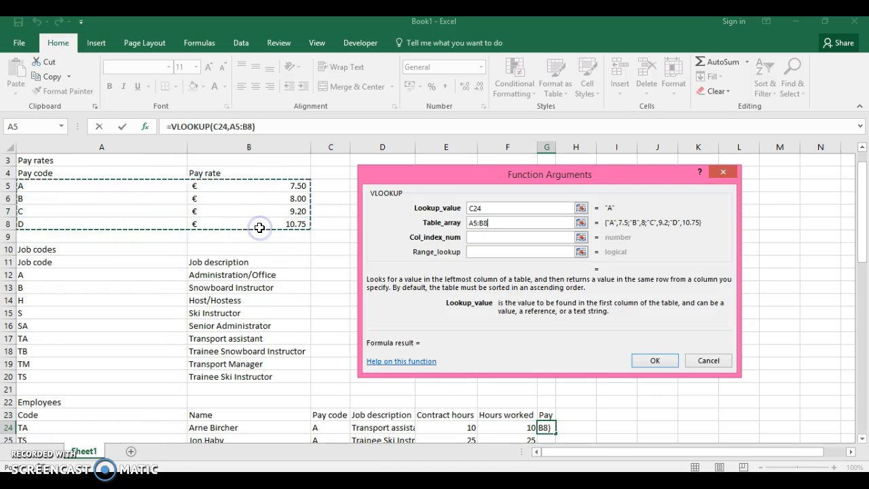
{"action": "left_click", "coordinate": [472, 224]}
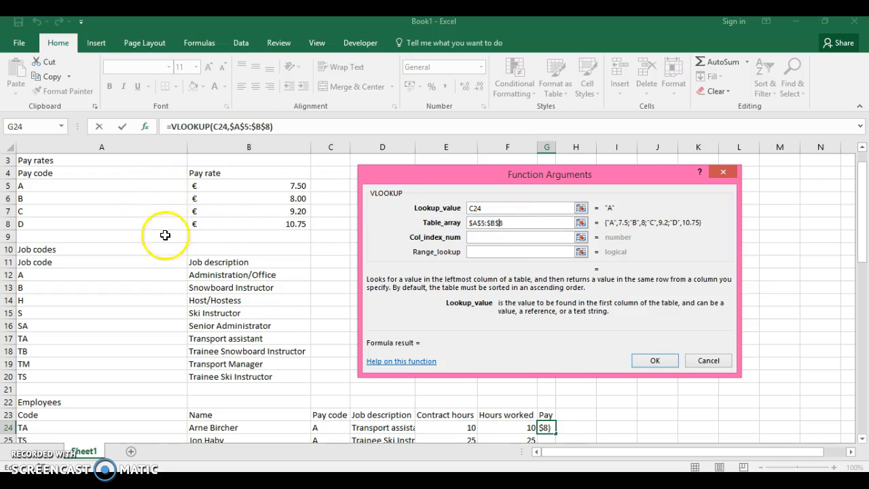
- Complete the VLOOKUP in G24 with column index number 2 and range lookup True
{"action": "left_click", "coordinate": [506, 234]}
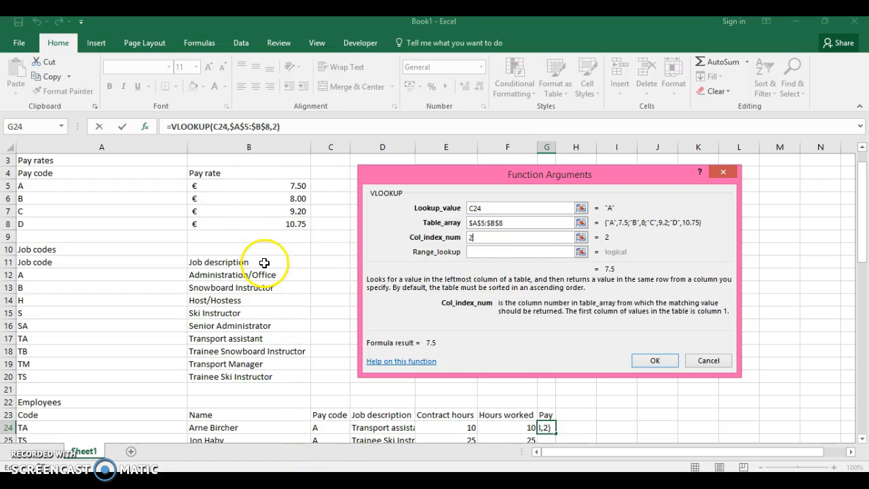
{"action": "left_click", "coordinate": [490, 250]}
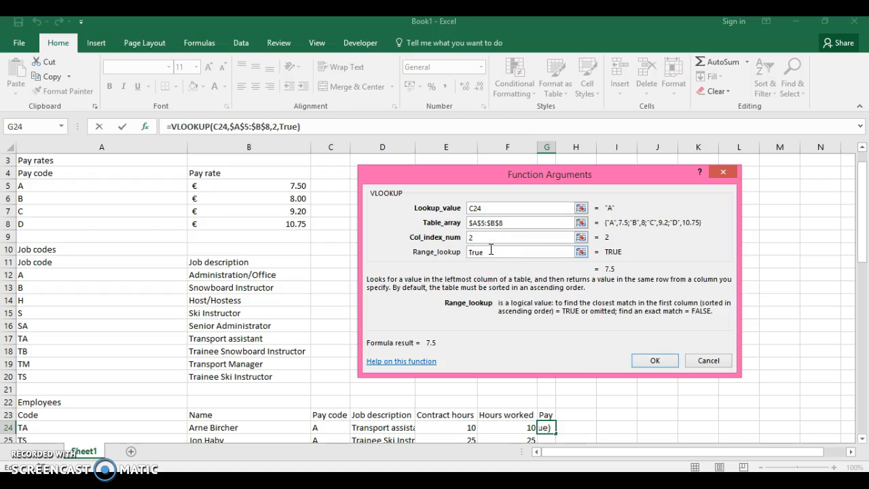
{"action": "left_click", "coordinate": [652, 360]}
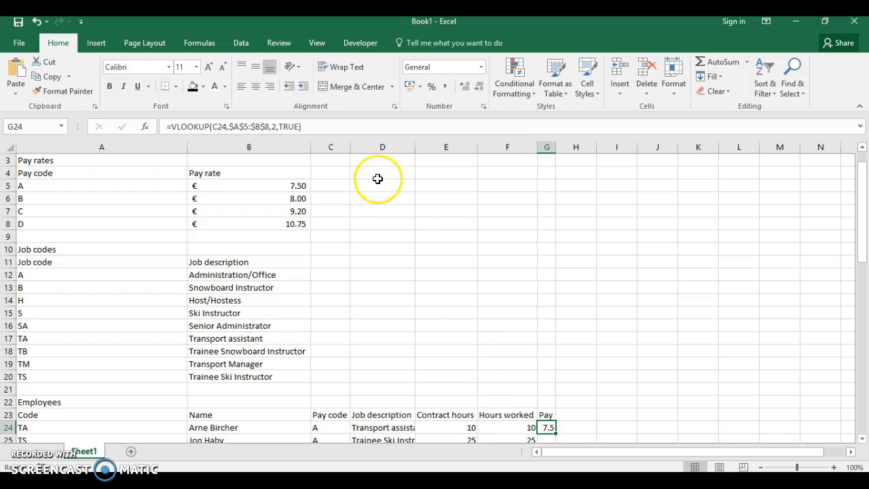
- Extend the G24 formula to multiply the looked-up pay rate by the hours worked in F24
{"action": "left_click", "coordinate": [351, 129]}
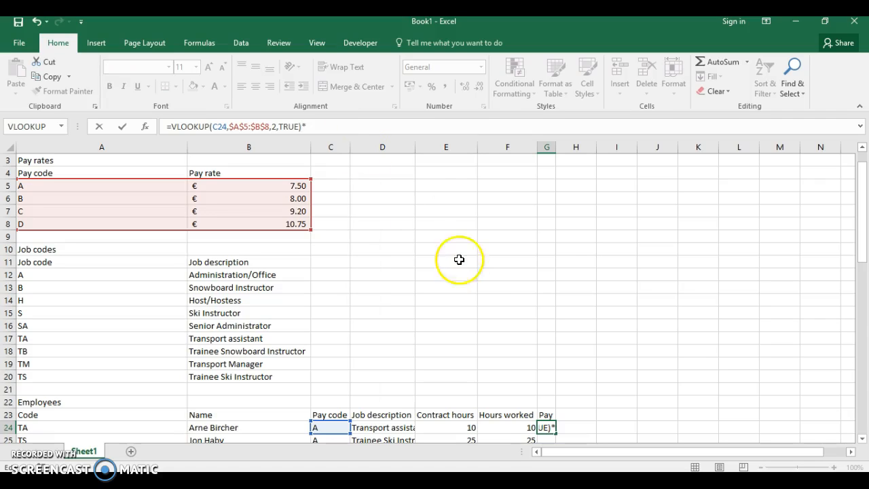
{"action": "type", "text": "*"}
{"action": "left_click", "coordinate": [507, 426]}
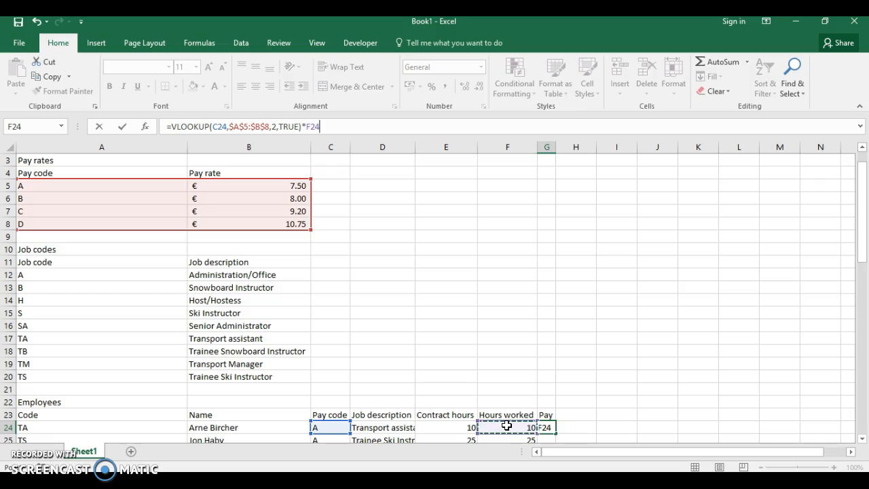
{"action": "key", "text": "Return"}
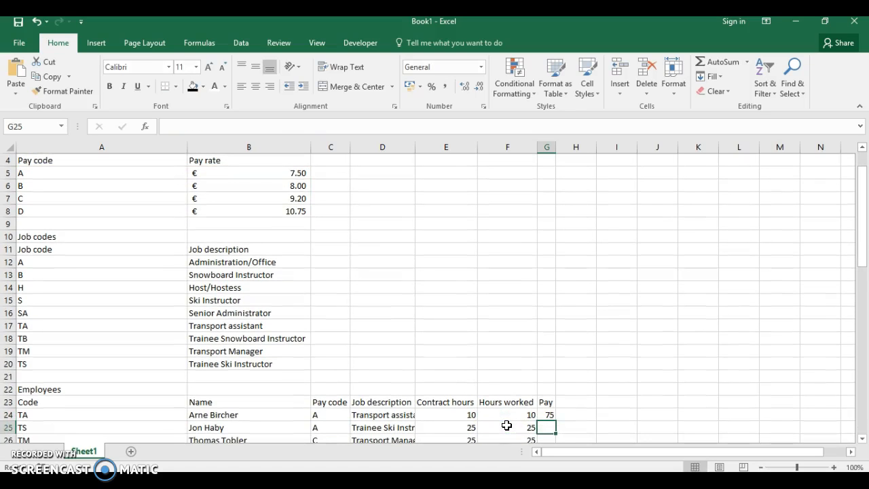
- Replicate the G24 pay formula down to G60 for all the other employees
{"action": "left_click", "coordinate": [552, 415]}
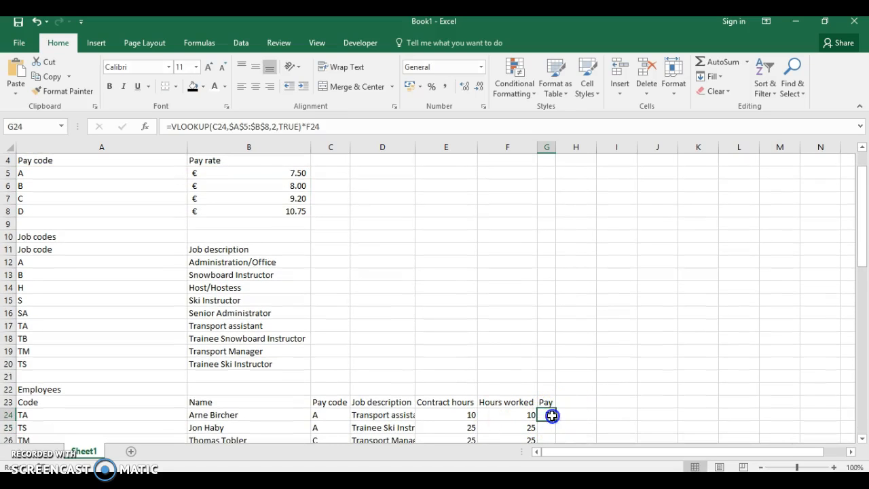
{"action": "left_click_drag", "start_coordinate": [555, 449], "coordinate": [554, 463]}
{"action": "left_click_drag", "start_coordinate": [551, 405], "coordinate": [550, 404]}
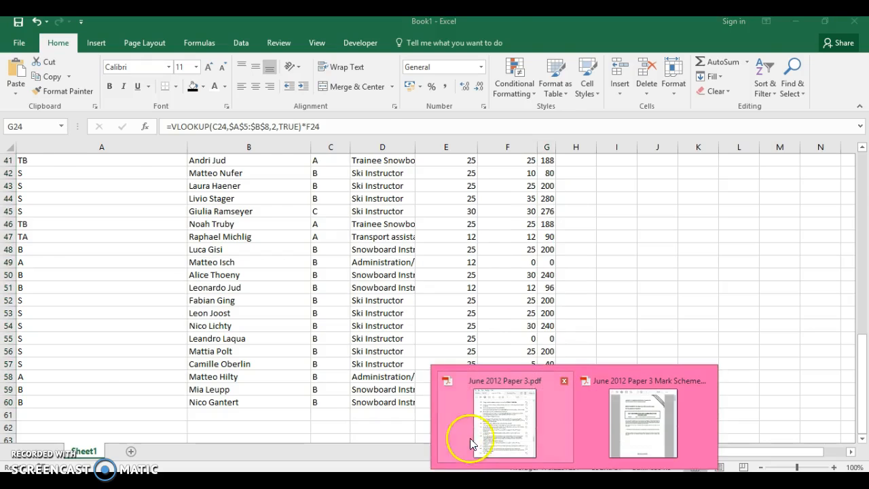
- Check the format requirement of task 52 in the PDF and apply the Euro accounting format to G24:G60 in Excel
{"action": "left_click", "coordinate": [466, 436]}
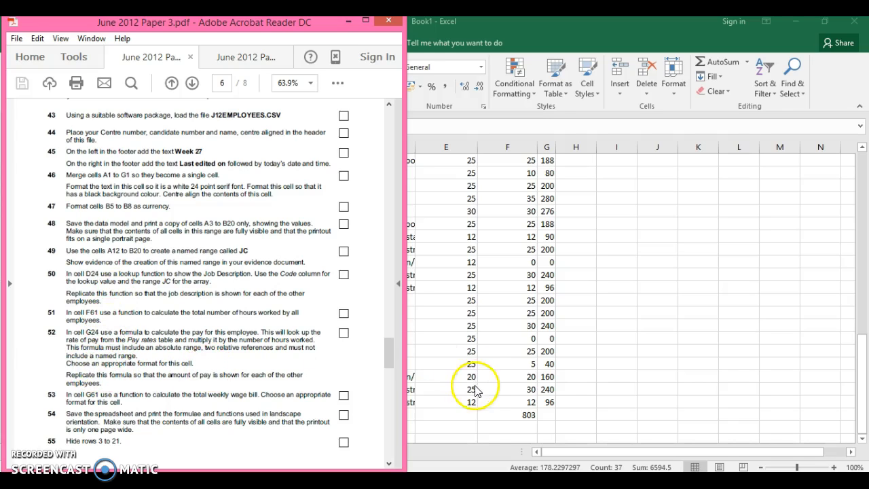
{"action": "left_click", "coordinate": [549, 406]}
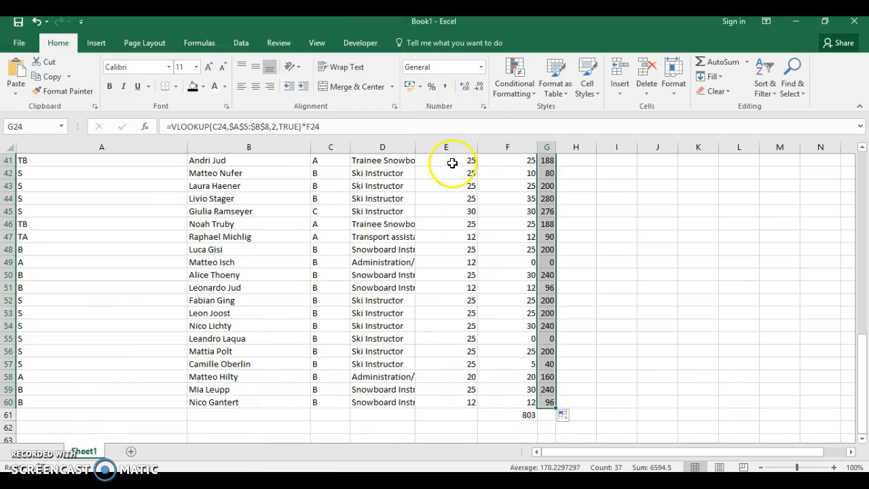
{"action": "left_click", "coordinate": [480, 68]}
{"action": "left_click", "coordinate": [480, 68]}
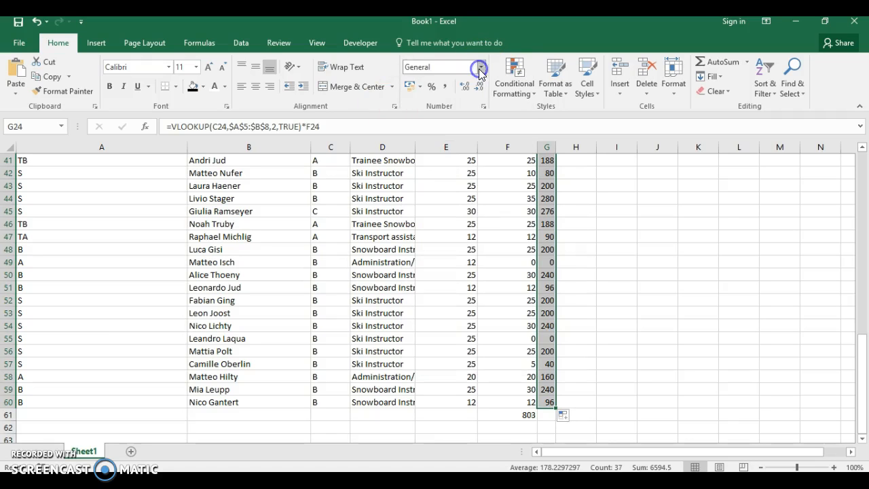
{"action": "left_click", "coordinate": [410, 86]}
{"action": "left_click", "coordinate": [420, 87]}
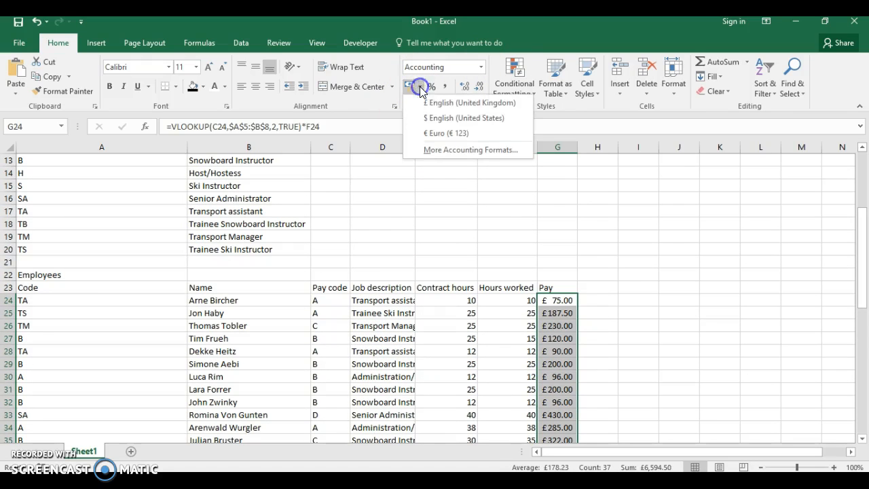
{"action": "left_click", "coordinate": [437, 134]}
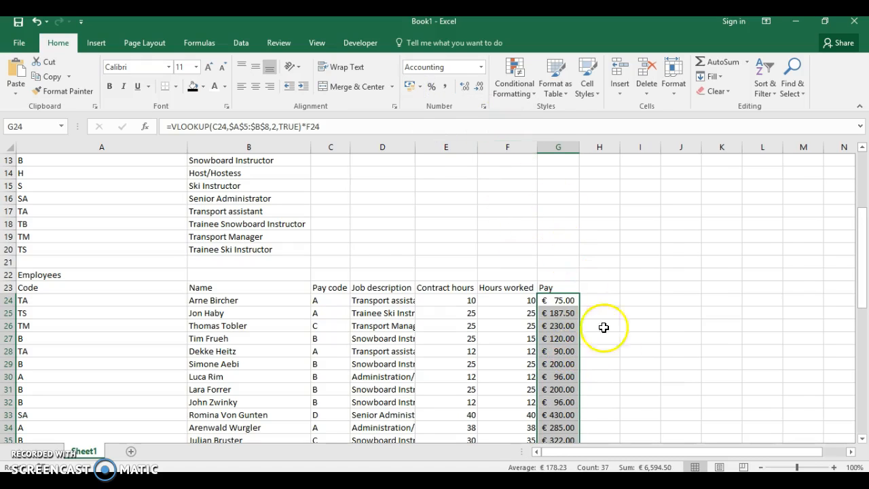
{"action": "left_click", "coordinate": [616, 365]}
- Read task 53 in the PDF and total the weekly wage bill in Excel cell G61 with an AutoSum of G24:G60
{"action": "left_click_drag", "start_coordinate": [862, 301], "coordinate": [864, 424]}
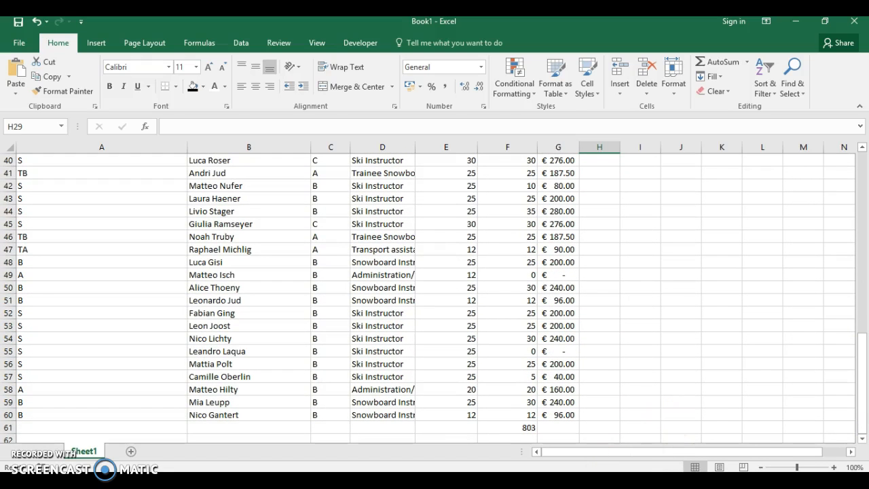
{"action": "mouse_move", "coordinate": [576, 468]}
{"action": "left_click", "coordinate": [488, 442]}
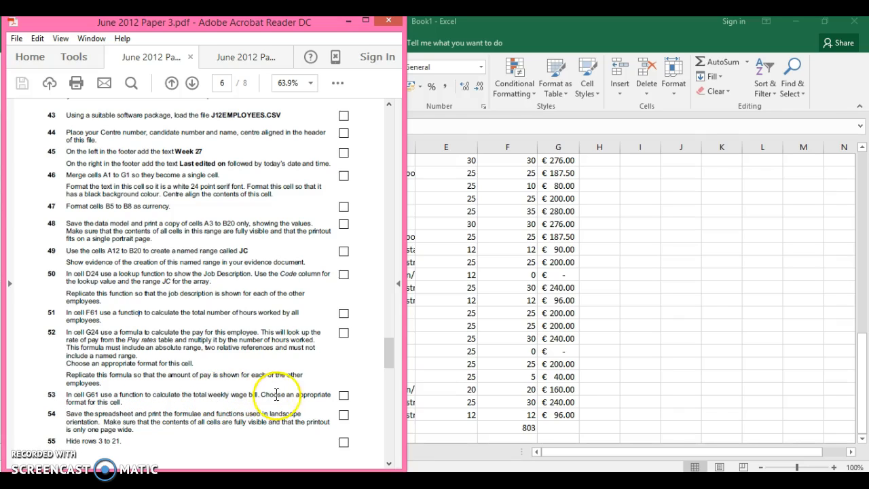
{"action": "left_click", "coordinate": [547, 427]}
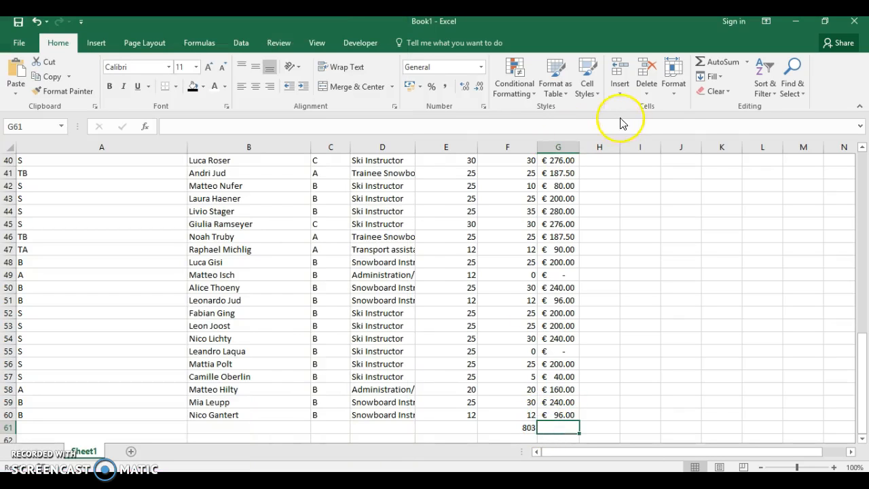
{"action": "left_click", "coordinate": [724, 61]}
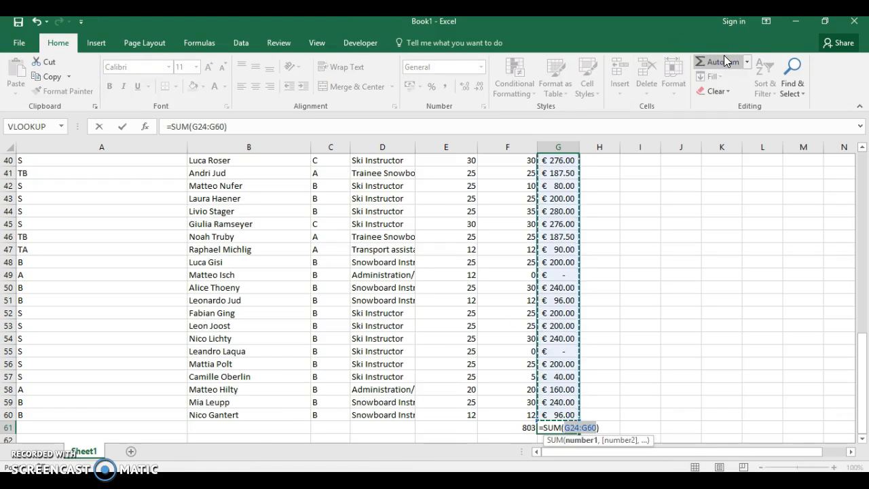
{"action": "key", "text": "Return"}
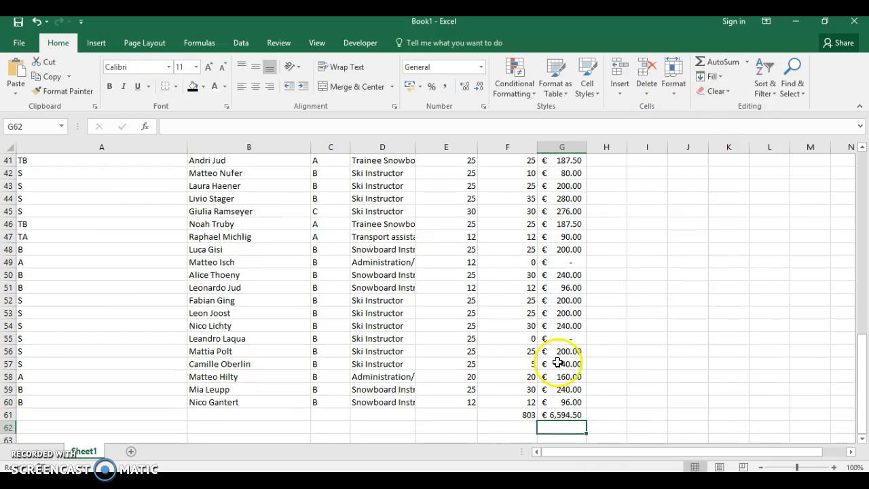
{"action": "left_click", "coordinate": [517, 415]}
{"action": "left_click", "coordinate": [558, 416]}
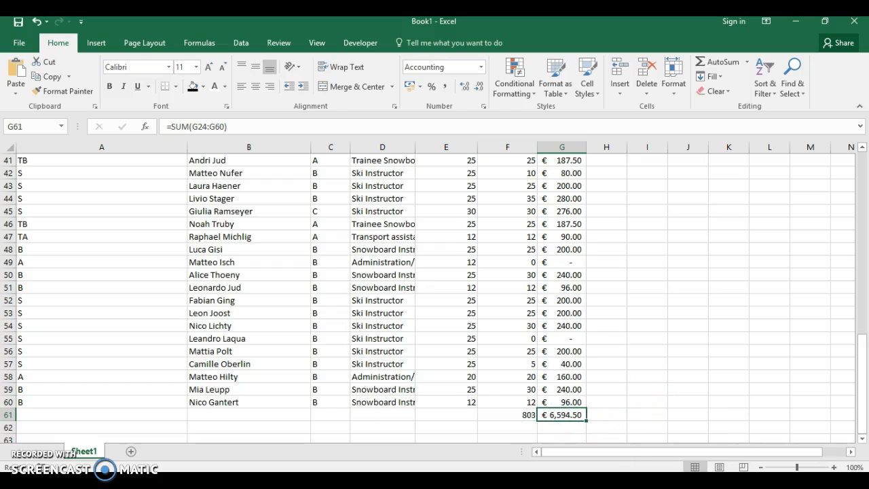
- Read tasks 54 and 55 in the June 2012 Paper 3 PDF, and return to the Excel workbook
{"action": "mouse_move", "coordinate": [596, 485]}
{"action": "left_click", "coordinate": [505, 382]}
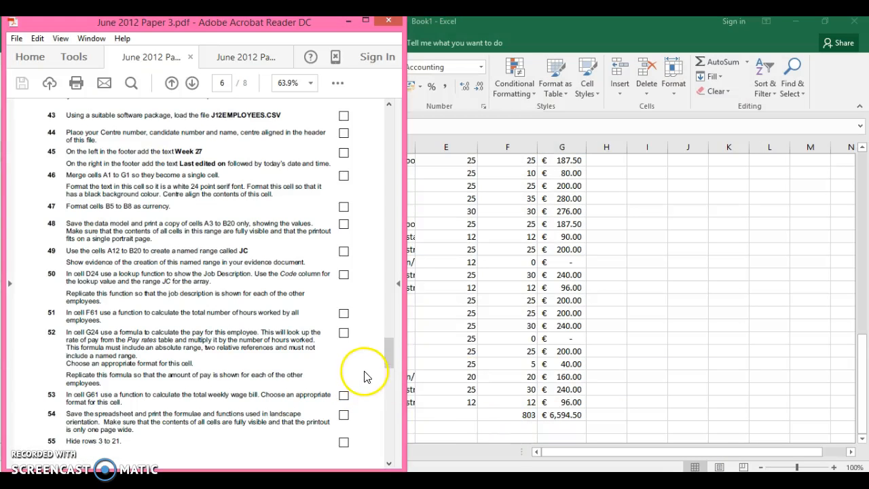
{"action": "left_click_drag", "start_coordinate": [386, 348], "coordinate": [385, 365]}
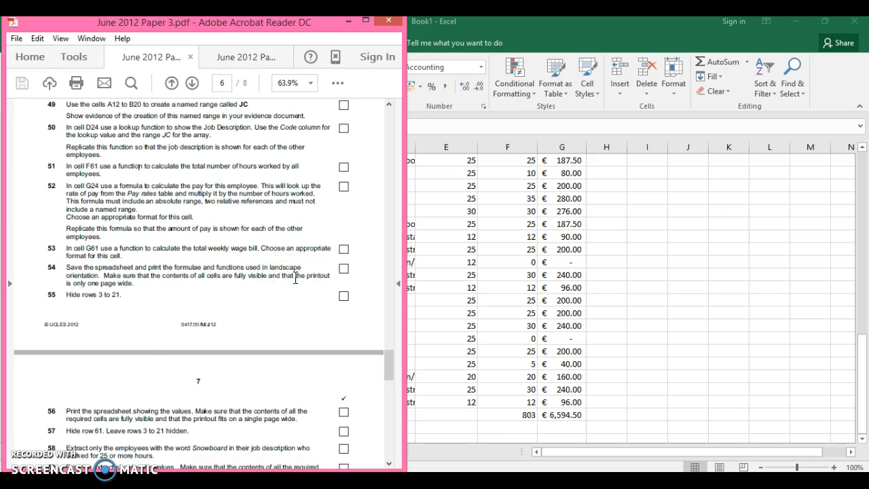
{"action": "left_click", "coordinate": [502, 300]}
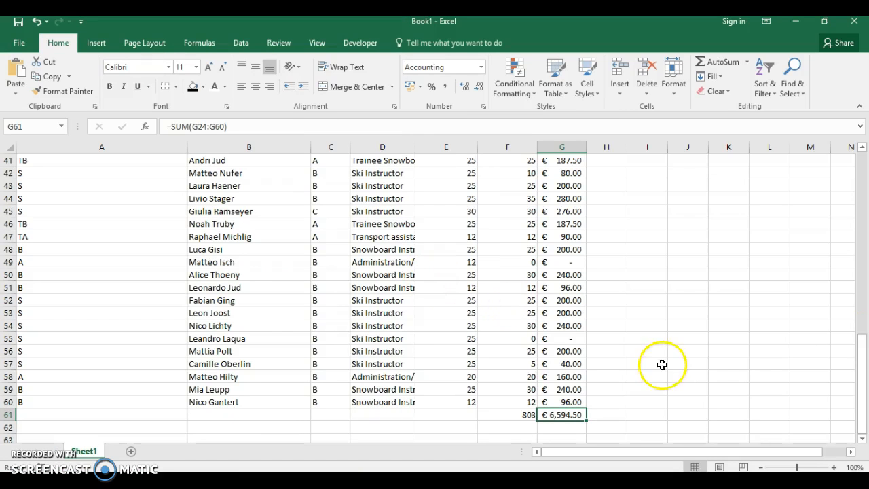
{"action": "left_click_drag", "start_coordinate": [862, 345], "coordinate": [862, 173]}
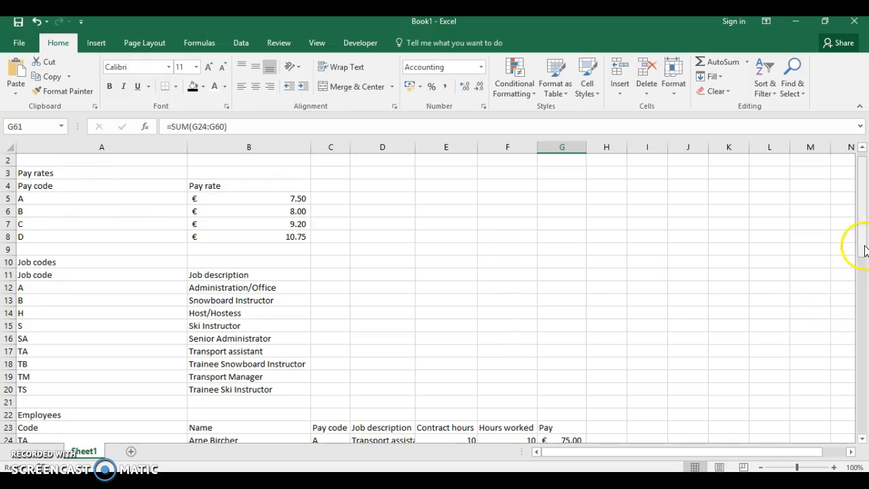
{"action": "left_click_drag", "start_coordinate": [864, 250], "coordinate": [862, 186]}
{"action": "left_click_drag", "start_coordinate": [39, 169], "coordinate": [254, 420]}
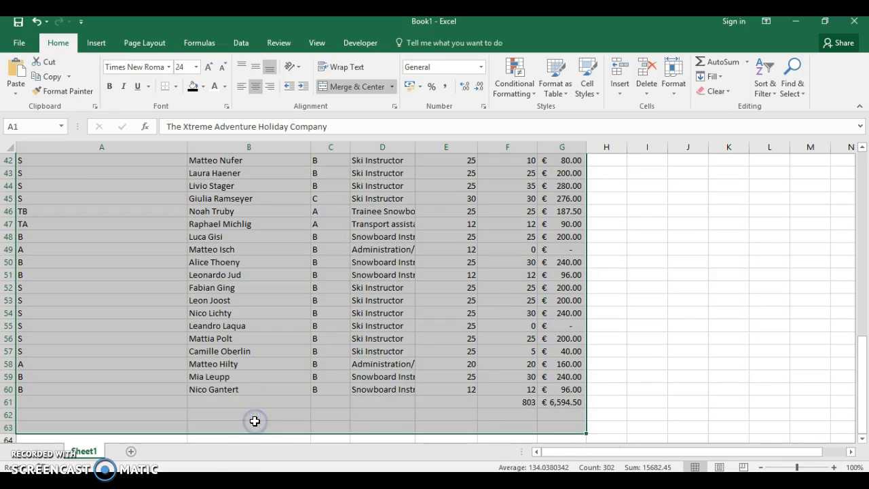
{"action": "left_click", "coordinate": [264, 313]}
- Set the page orientation to landscape and make A1:G62 the print area
{"action": "left_click_drag", "start_coordinate": [564, 415], "coordinate": [64, 126]}
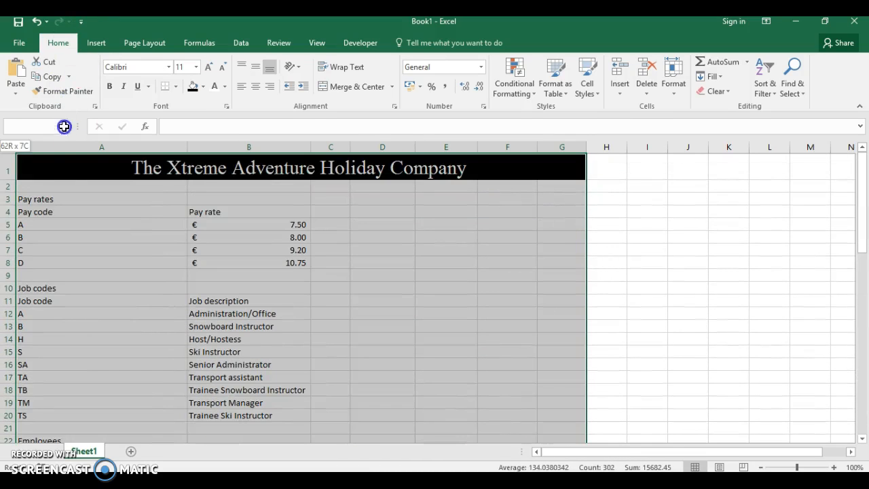
{"action": "left_click_drag", "start_coordinate": [49, 169], "coordinate": [49, 169]}
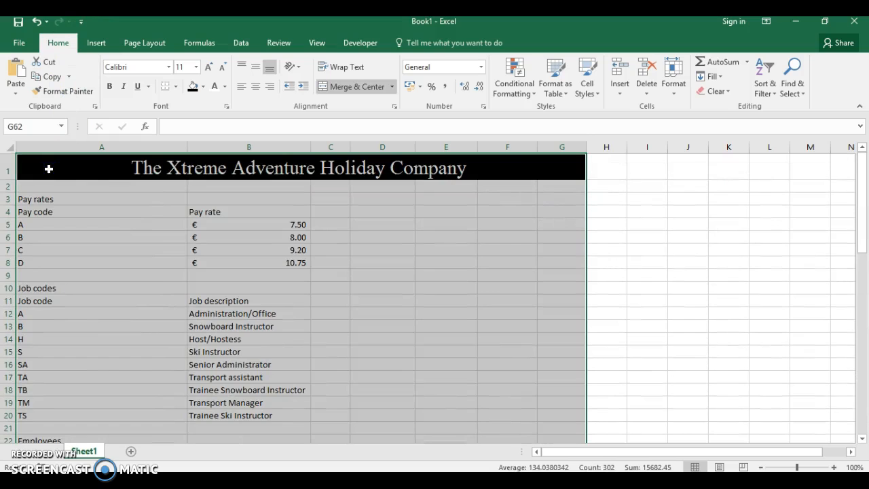
{"action": "left_click", "coordinate": [136, 42]}
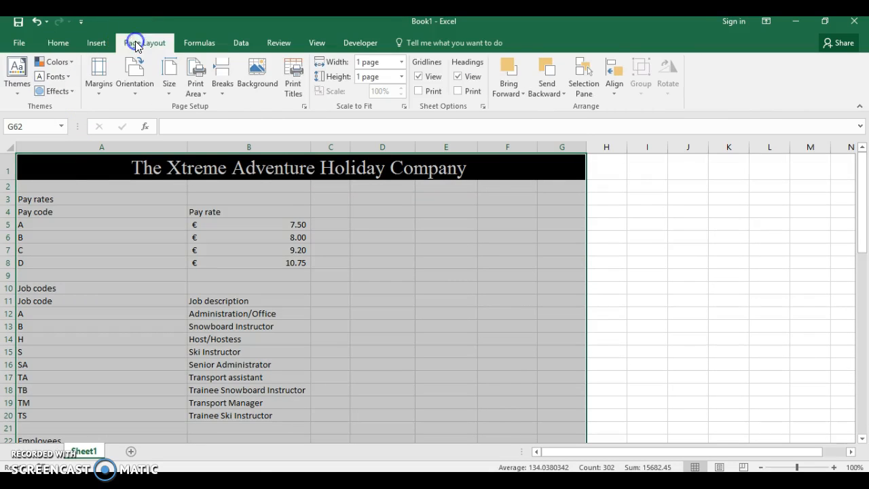
{"action": "left_click", "coordinate": [140, 86]}
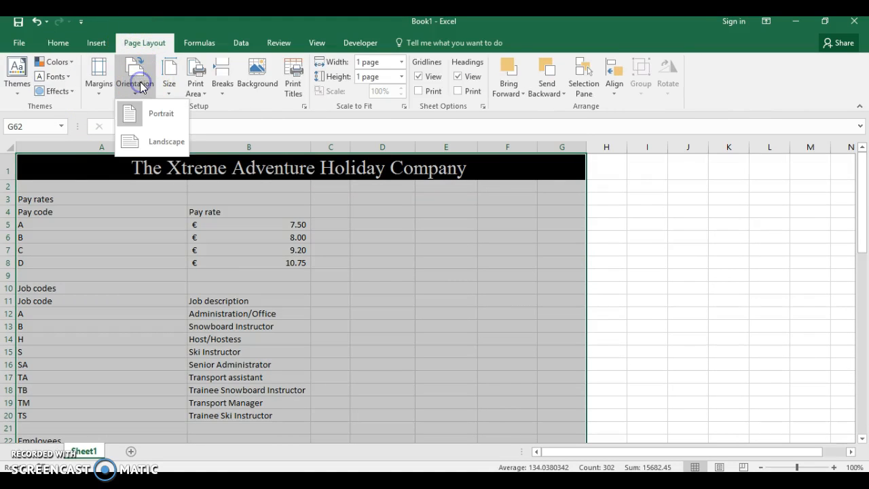
{"action": "left_click", "coordinate": [144, 143]}
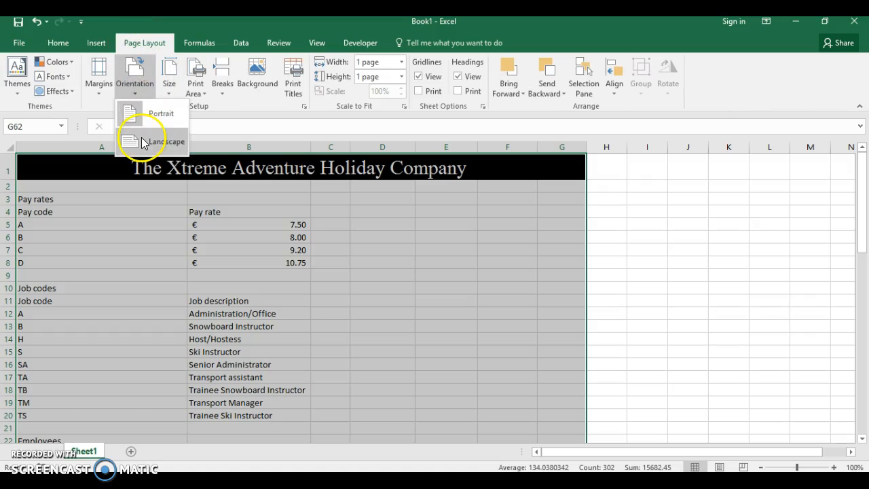
{"action": "left_click", "coordinate": [195, 86]}
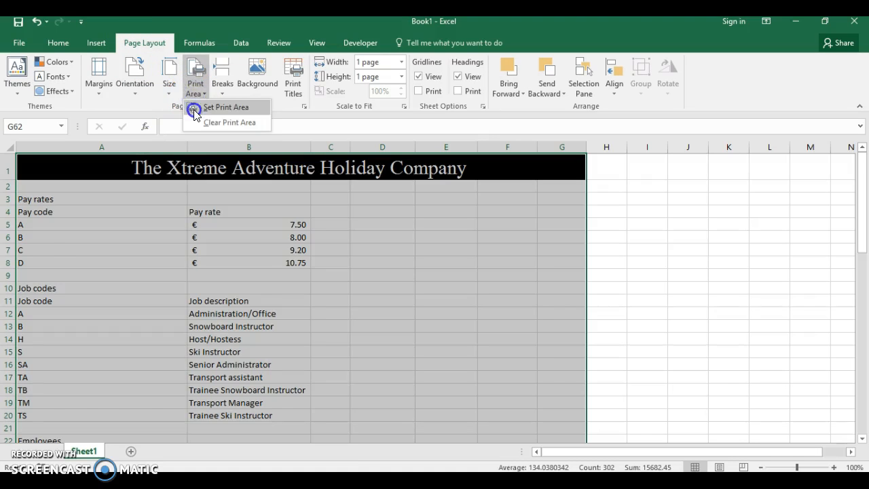
{"action": "left_click", "coordinate": [195, 109]}
{"action": "left_click_drag", "start_coordinate": [862, 373], "coordinate": [860, 179]}
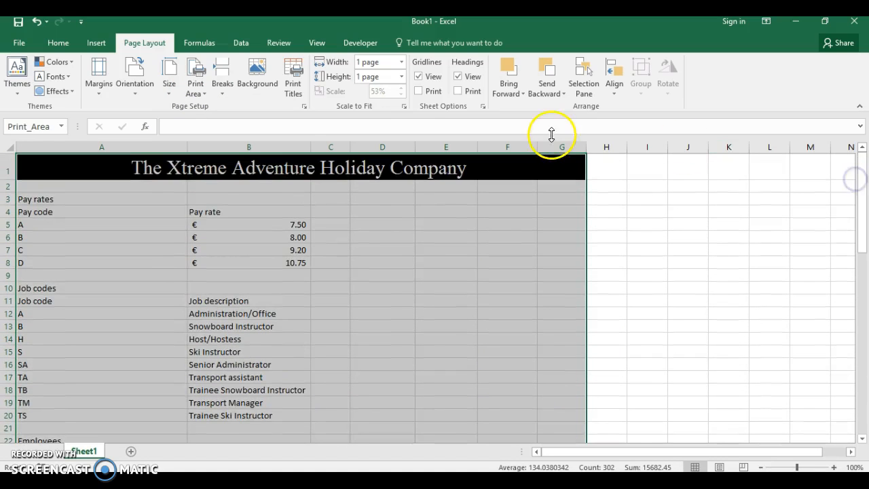
- Check the page setup and print preview of the landscape sheet, and return to the worksheet
{"action": "left_click", "coordinate": [304, 107]}
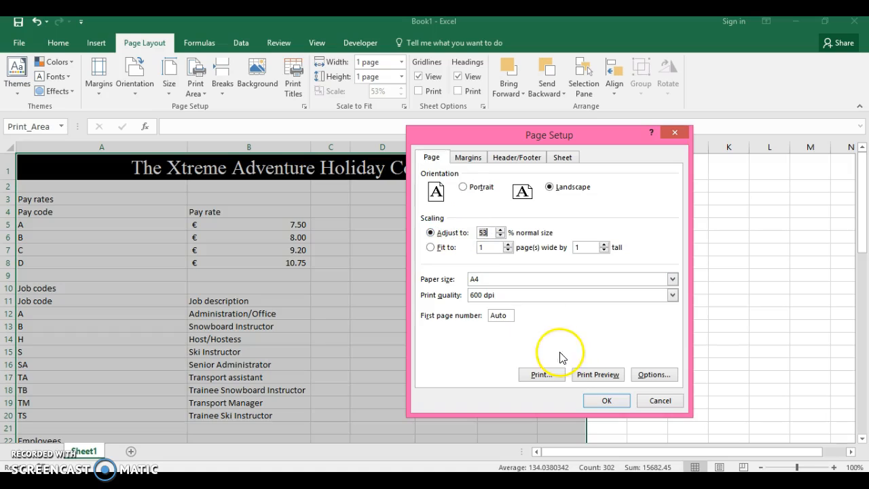
{"action": "left_click", "coordinate": [581, 375]}
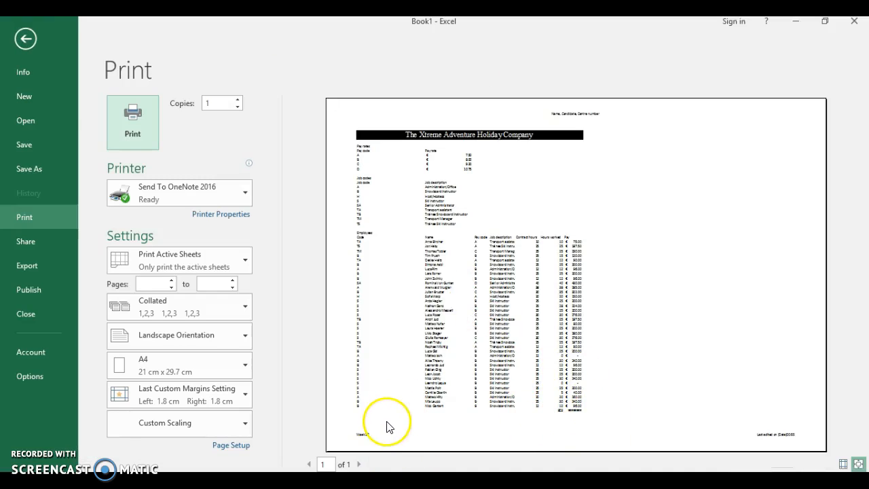
{"action": "left_click", "coordinate": [27, 45]}
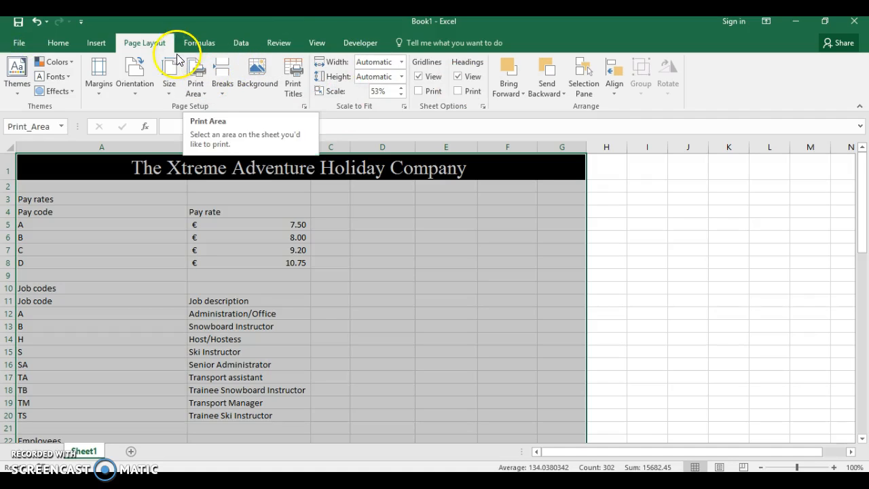
{"action": "left_click", "coordinate": [58, 43]}
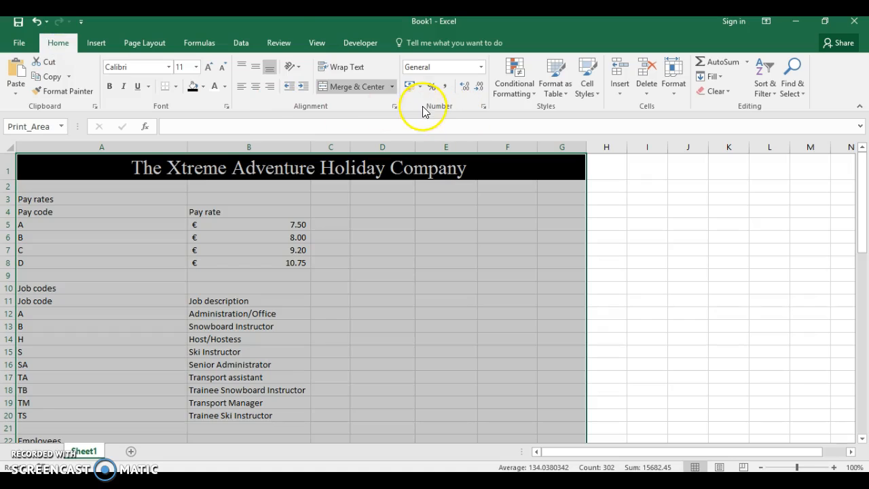
{"action": "left_click", "coordinate": [319, 44]}
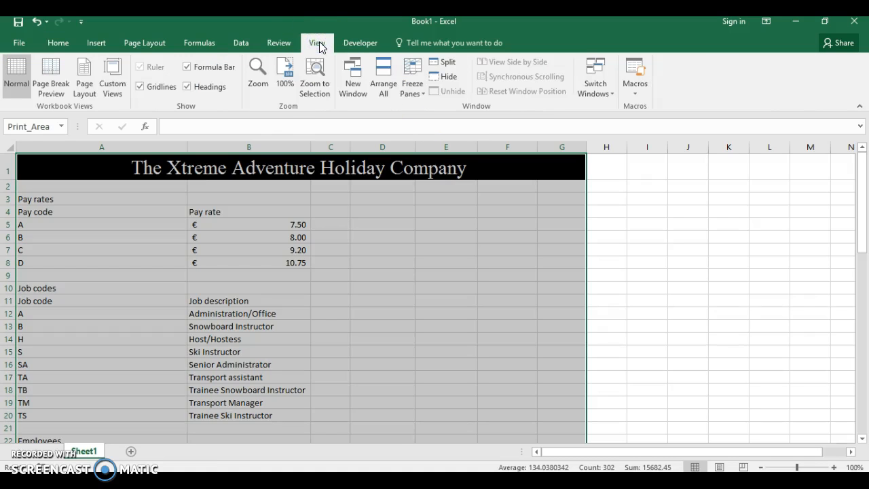
{"action": "left_click", "coordinate": [348, 46]}
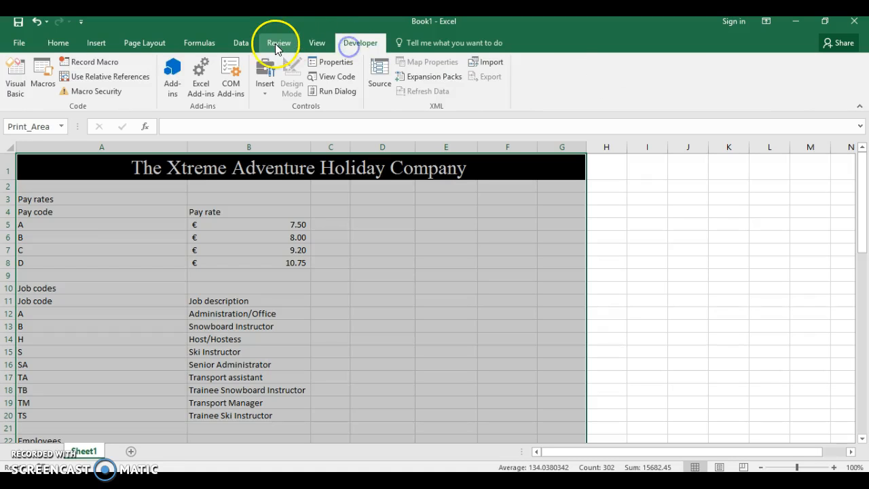
{"action": "left_click", "coordinate": [275, 44]}
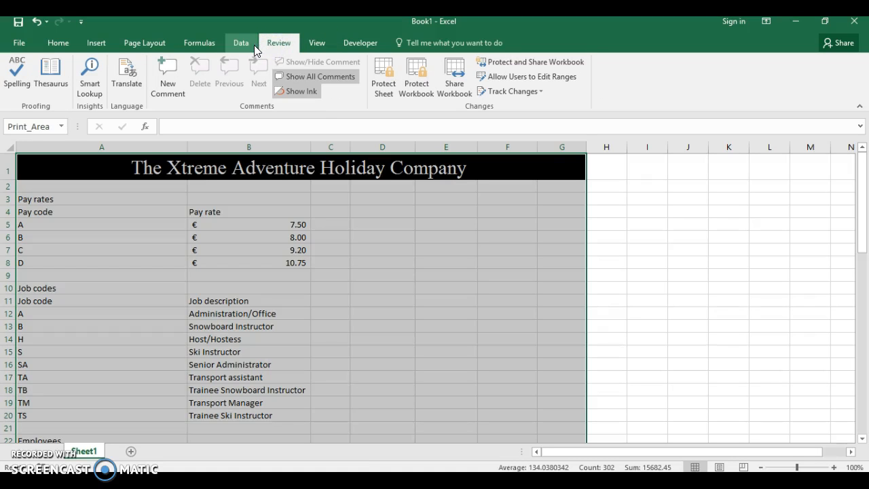
- Display the worksheet's formulas, autofit columns A and B, and widen column G around the pay formulas
{"action": "left_click", "coordinate": [256, 51]}
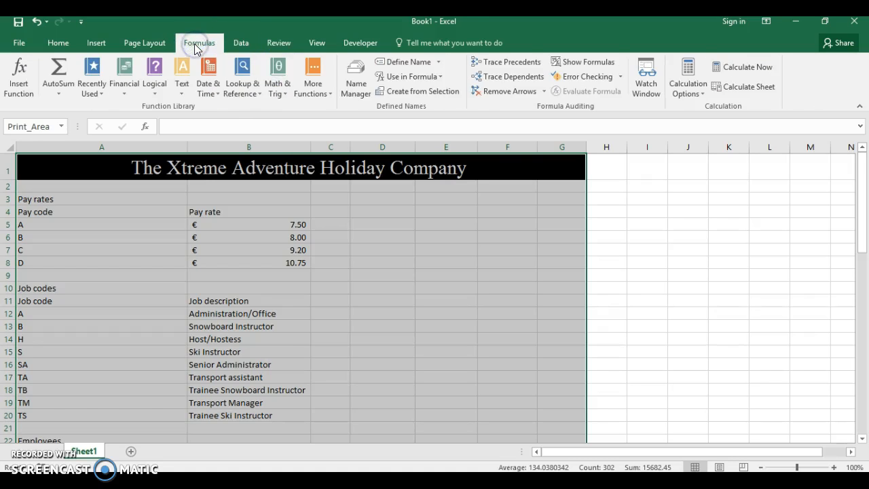
{"action": "left_click", "coordinate": [604, 67]}
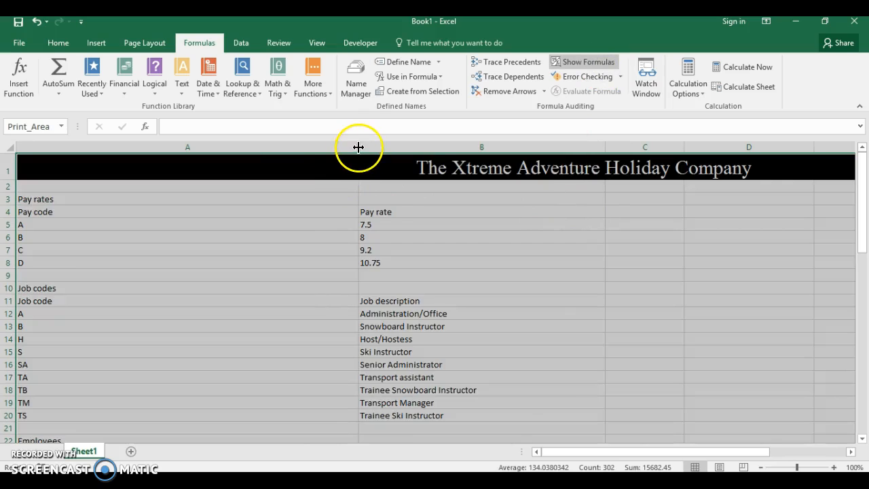
{"action": "double_click", "coordinate": [358, 146]}
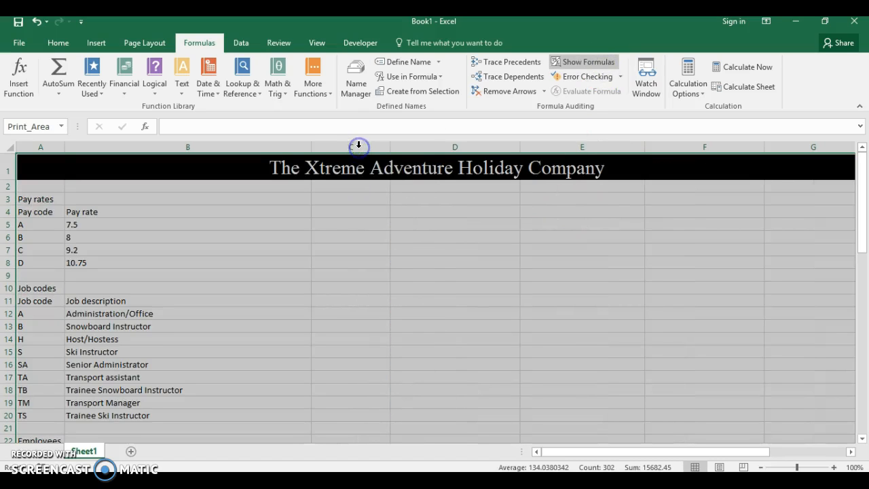
{"action": "double_click", "coordinate": [311, 147]}
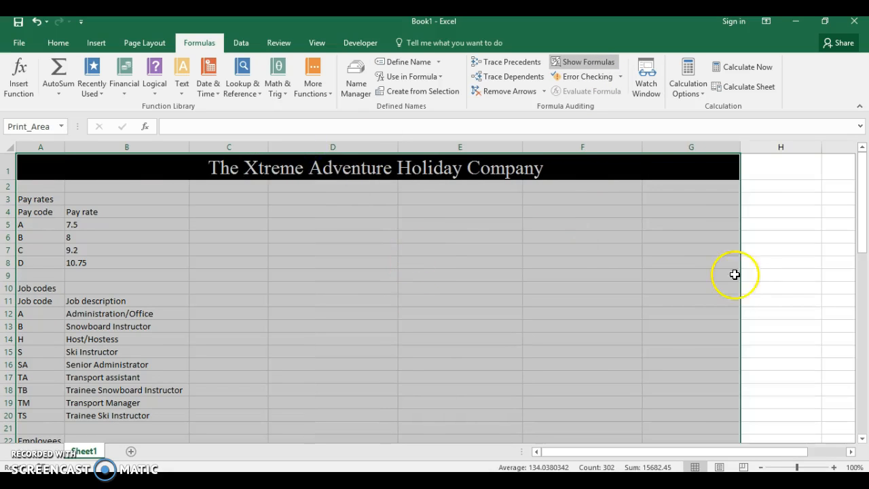
{"action": "left_click_drag", "start_coordinate": [863, 249], "coordinate": [864, 311]}
{"action": "left_click", "coordinate": [791, 223]}
{"action": "left_click_drag", "start_coordinate": [740, 153], "coordinate": [819, 155]}
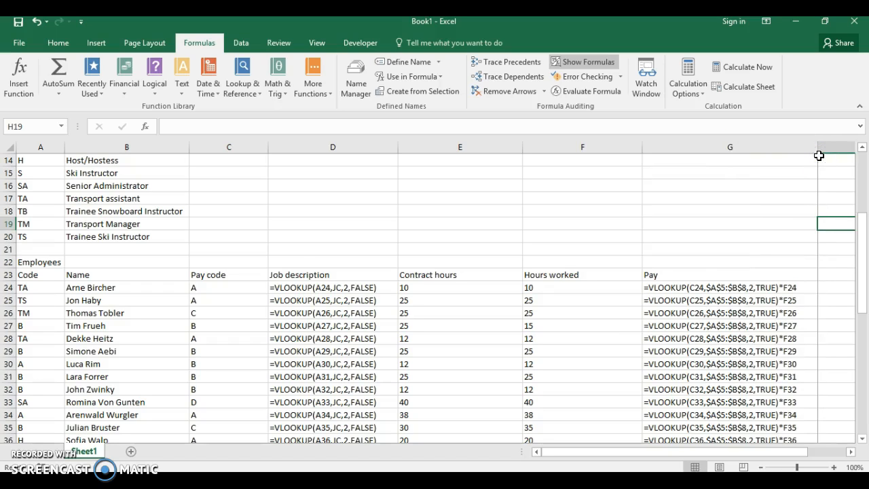
- Switch the worksheet back to showing values, and reread tasks 54 and 55 in the June 2012 Paper 3 PDF before returning to Excel
{"action": "left_click", "coordinate": [560, 63]}
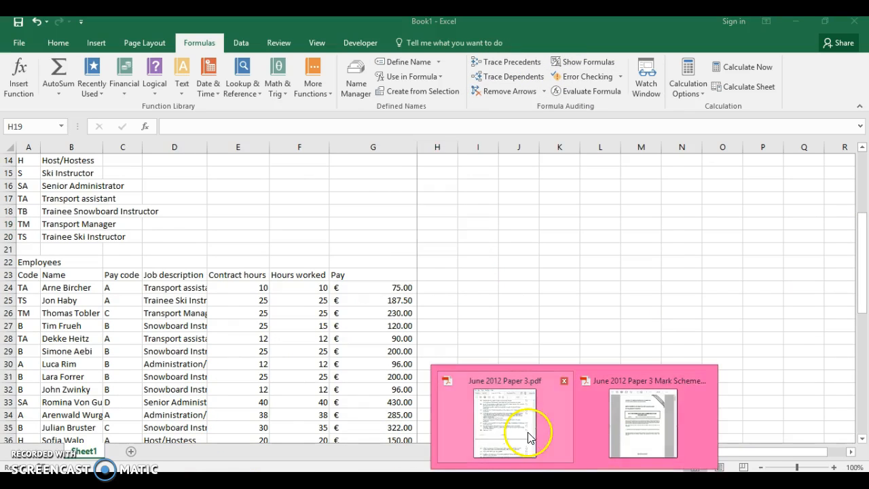
{"action": "left_click", "coordinate": [524, 432]}
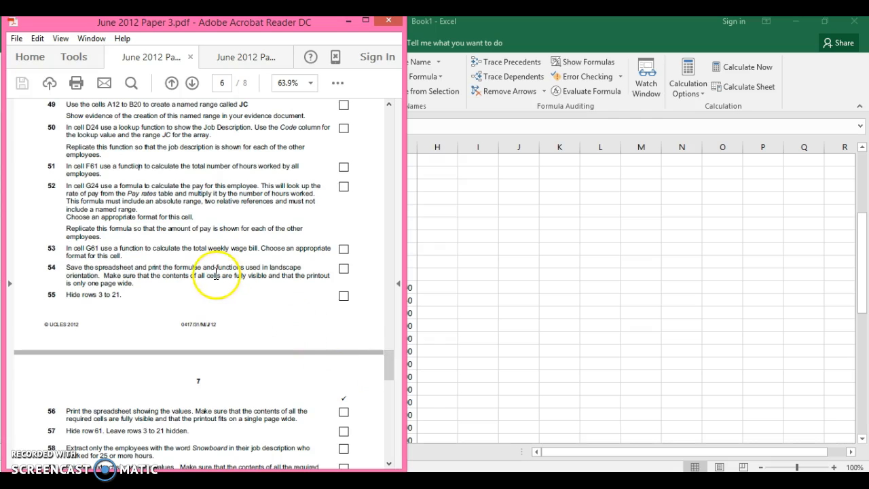
{"action": "left_click", "coordinate": [500, 355]}
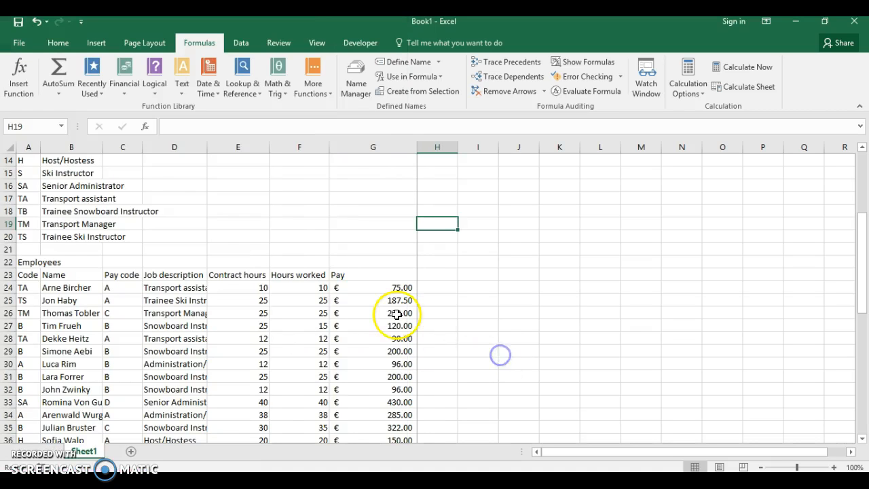
- Autofit columns A and B to show their complete codes, names and job descriptions
{"action": "left_click_drag", "start_coordinate": [857, 307], "coordinate": [863, 174]}
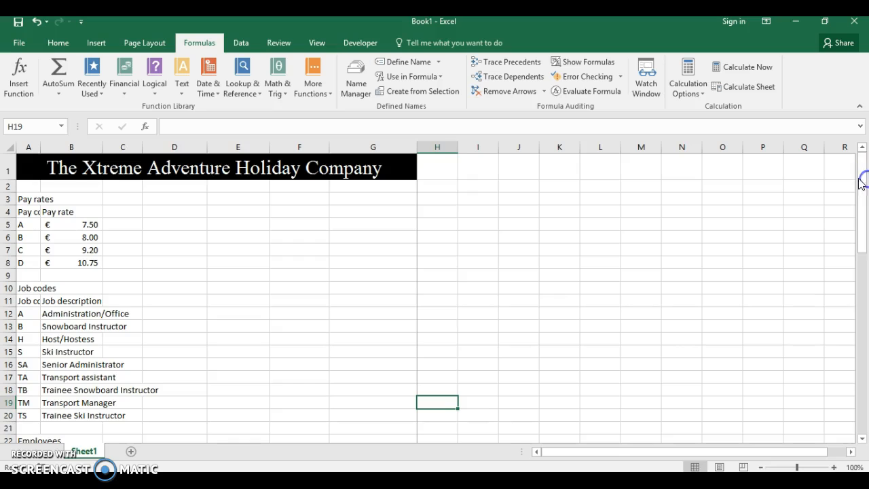
{"action": "double_click", "coordinate": [40, 147]}
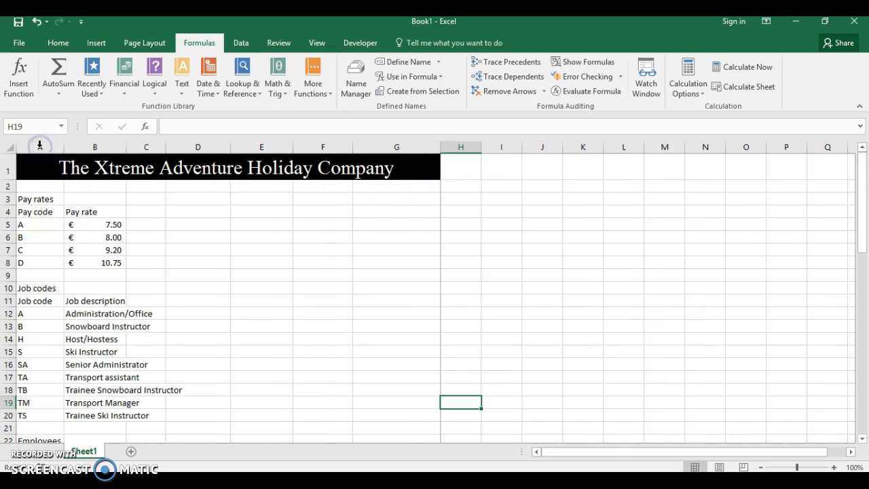
{"action": "double_click", "coordinate": [126, 149]}
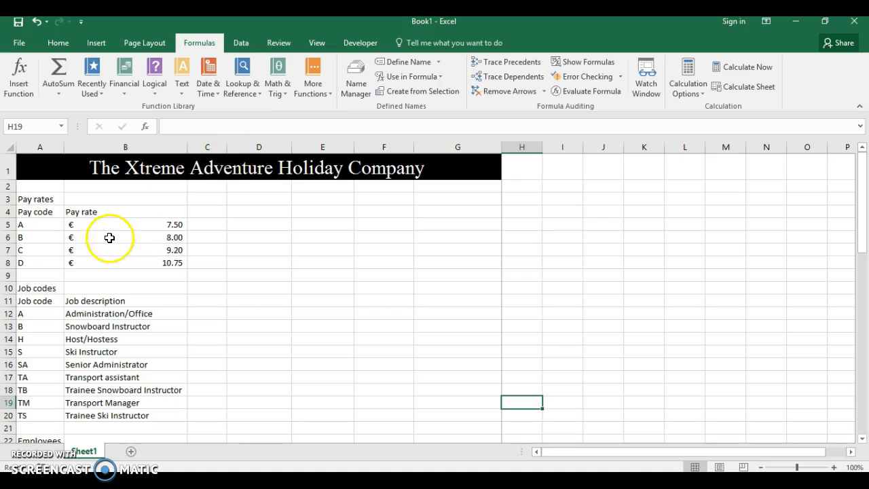
{"action": "left_click", "coordinate": [6, 198]}
{"action": "left_click_drag", "start_coordinate": [6, 199], "coordinate": [5, 429]}
{"action": "left_click", "coordinate": [8, 403]}
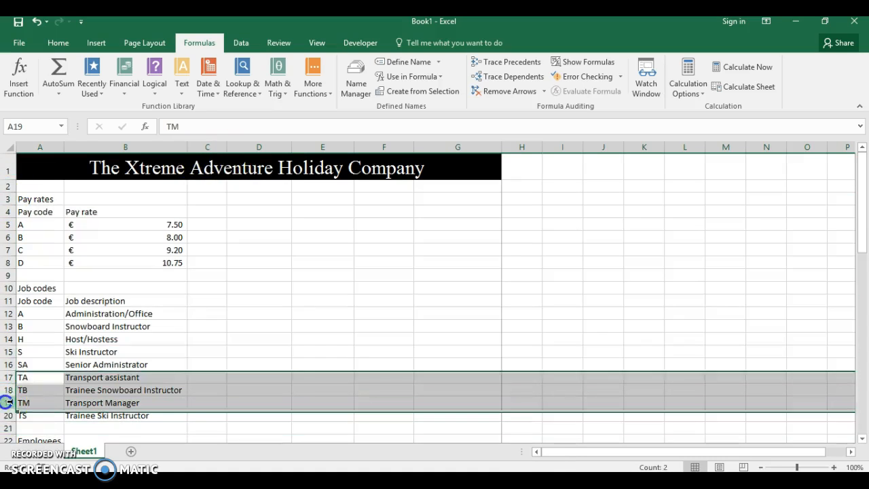
- Hide rows 3 to 21 and autofit column D to the job descriptions
{"action": "left_click_drag", "start_coordinate": [9, 426], "coordinate": [6, 198]}
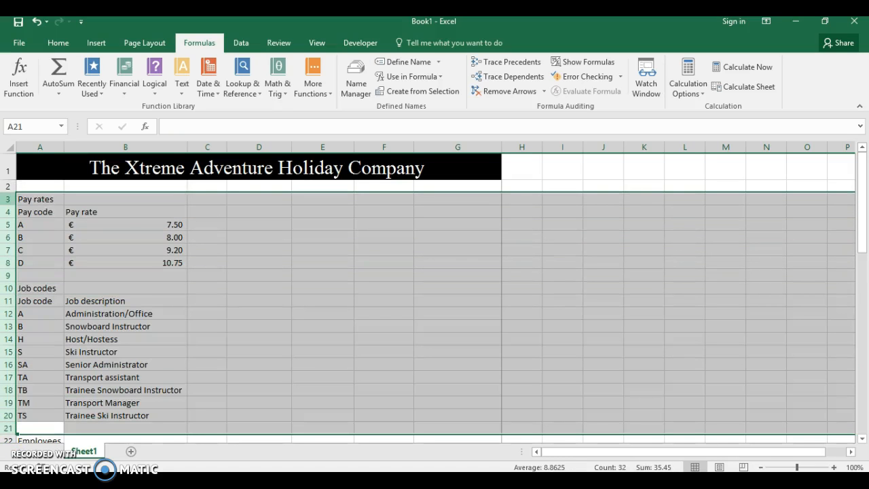
{"action": "right_click", "coordinate": [9, 199]}
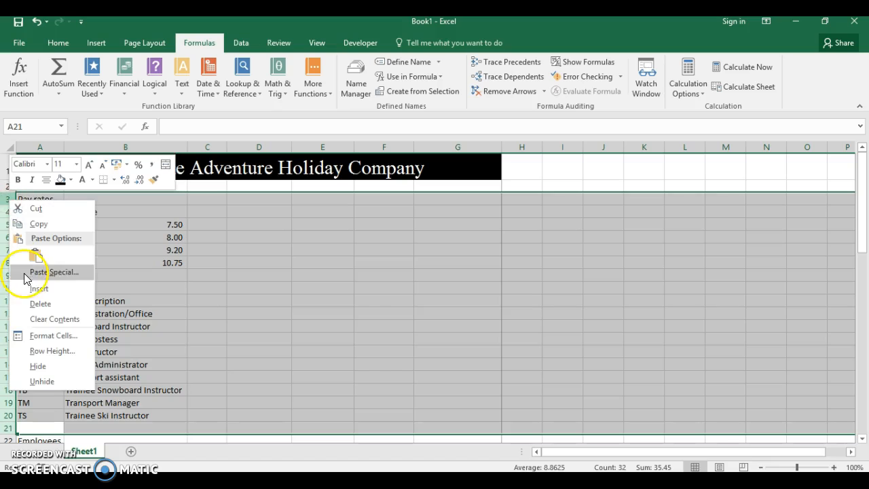
{"action": "left_click", "coordinate": [38, 367]}
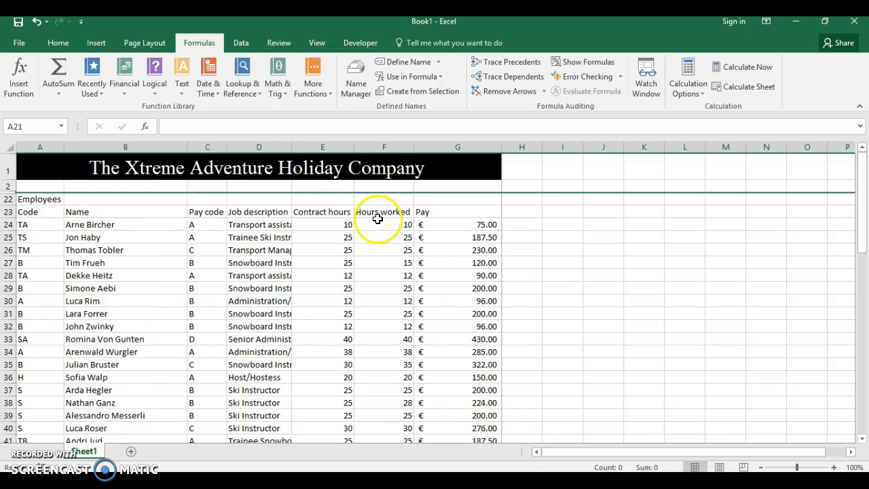
{"action": "double_click", "coordinate": [296, 150]}
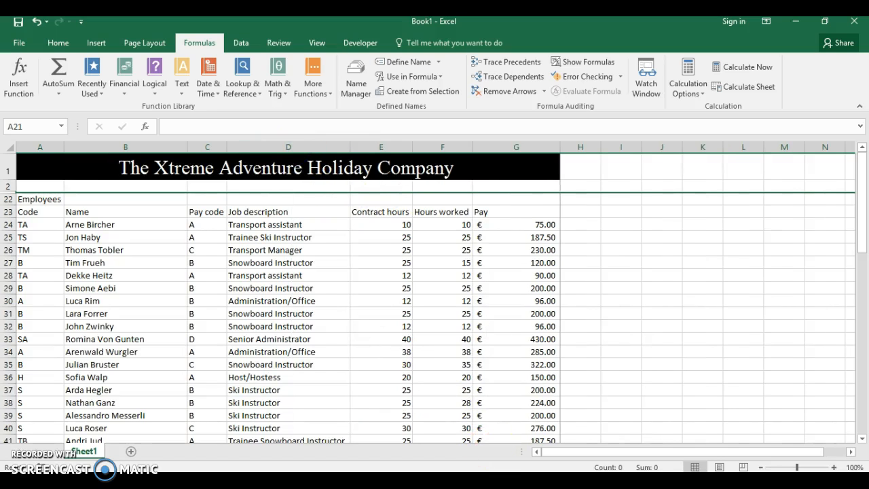
- Read tasks 56 and 57 in the June 2012 Paper 3 PDF, and return to the Excel workbook
{"action": "left_click", "coordinate": [509, 441]}
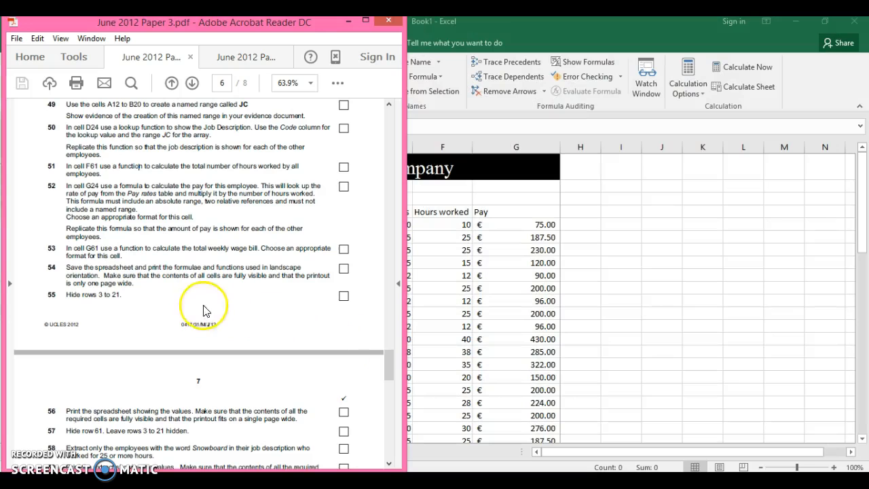
{"action": "left_click_drag", "start_coordinate": [392, 359], "coordinate": [392, 372]}
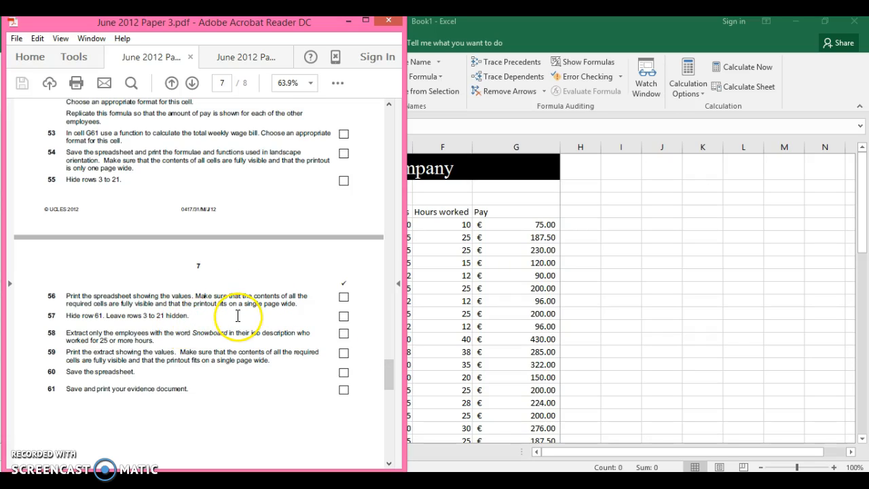
{"action": "left_click", "coordinate": [436, 330]}
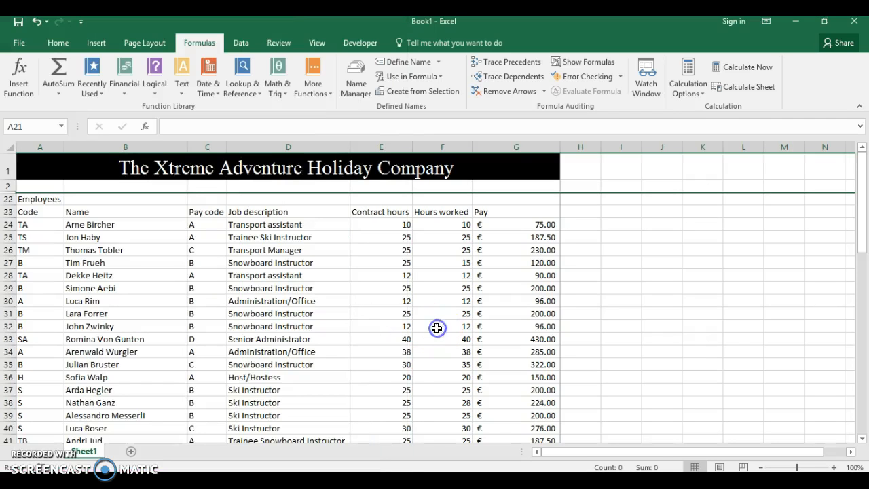
- Hide row 61, the totals row beneath the employee list
{"action": "left_click_drag", "start_coordinate": [862, 236], "coordinate": [863, 355]}
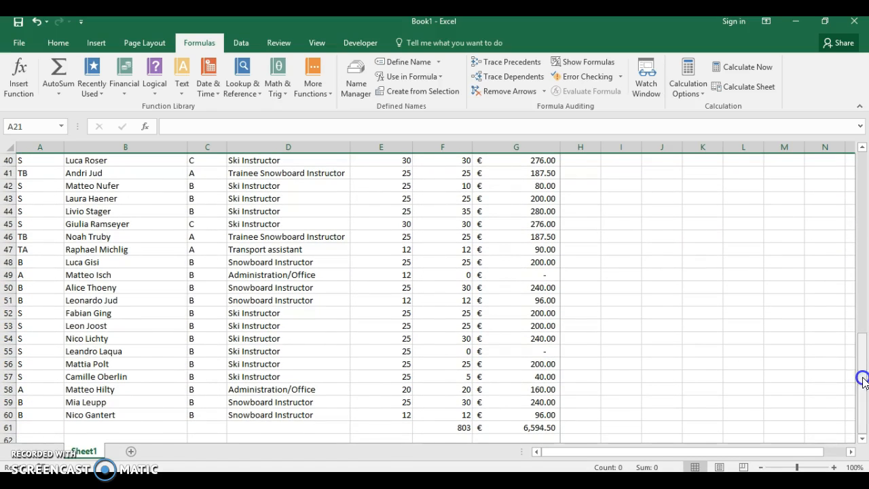
{"action": "right_click", "coordinate": [8, 427]}
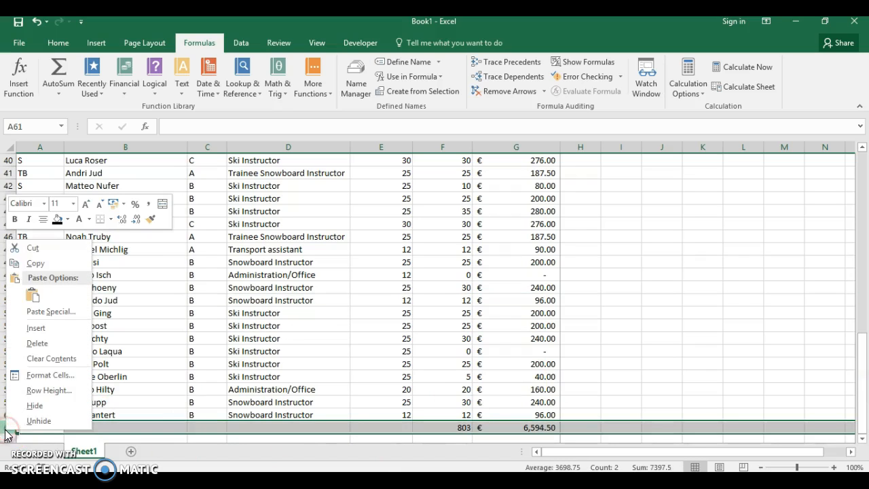
{"action": "left_click", "coordinate": [30, 405]}
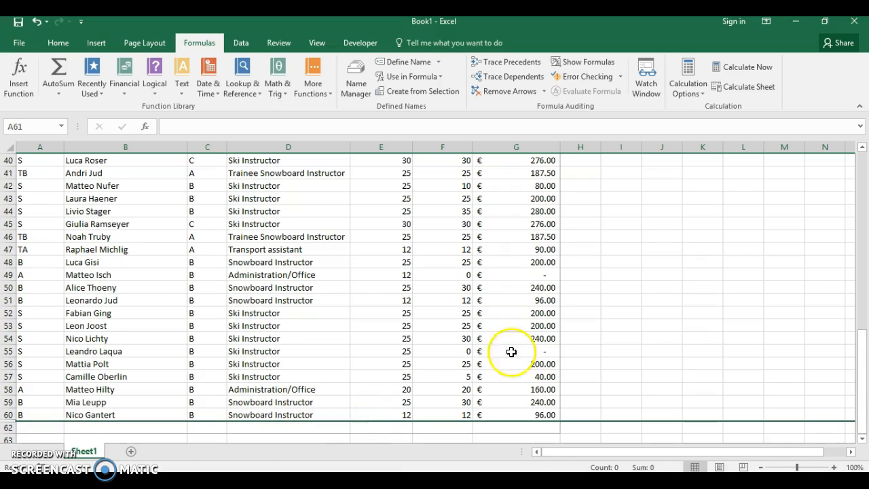
- Read task 58 about extracting employees in the June 2012 Paper 3 PDF, and return to Excel
{"action": "left_click_drag", "start_coordinate": [860, 357], "coordinate": [863, 296]}
{"action": "left_click", "coordinate": [572, 479]}
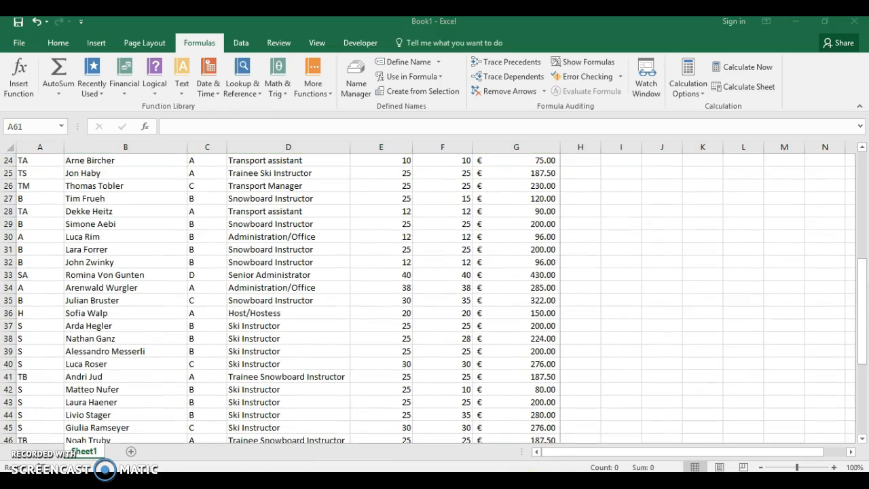
{"action": "left_click", "coordinate": [519, 435]}
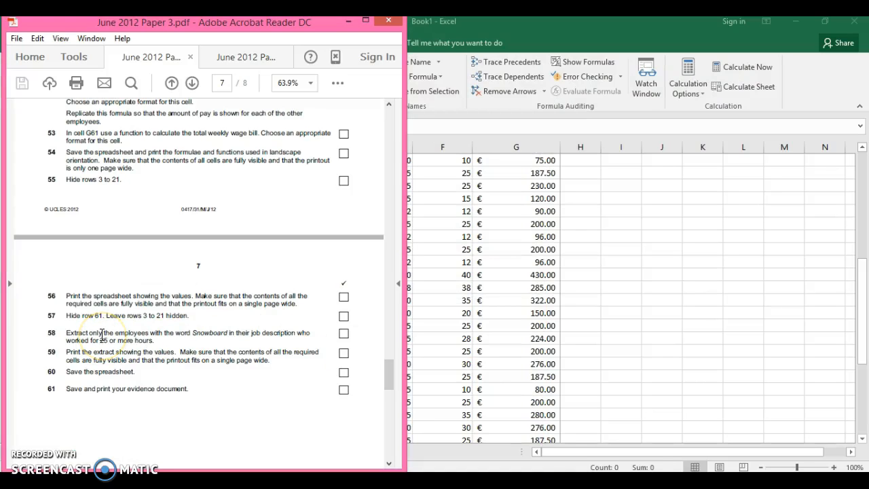
{"action": "left_click", "coordinate": [476, 313]}
- Turn on filtering for the employee table's header row 23, starting from the Job description heading
{"action": "left_click_drag", "start_coordinate": [867, 314], "coordinate": [867, 169]}
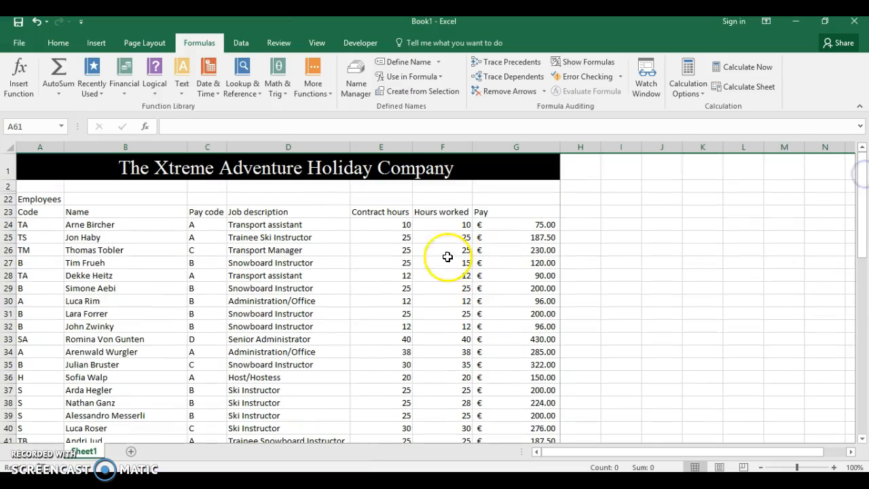
{"action": "left_click", "coordinate": [316, 211]}
{"action": "left_click", "coordinate": [161, 39]}
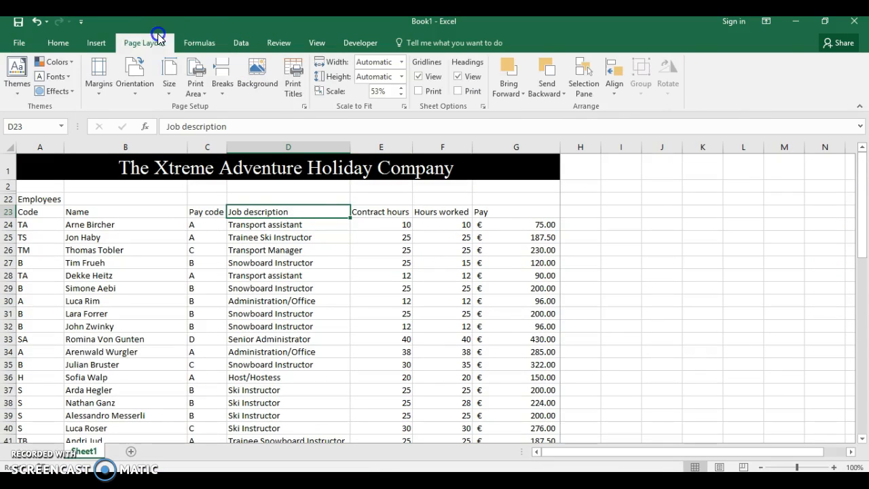
{"action": "left_click", "coordinate": [232, 44]}
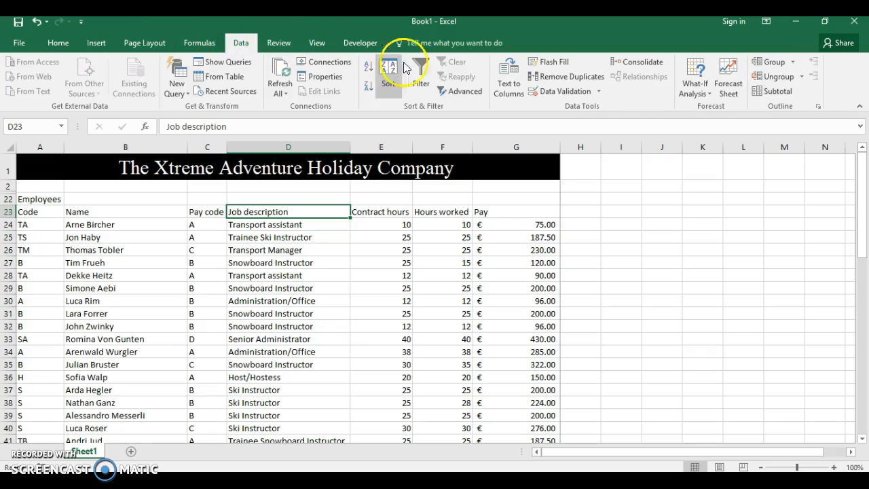
{"action": "left_click", "coordinate": [421, 73]}
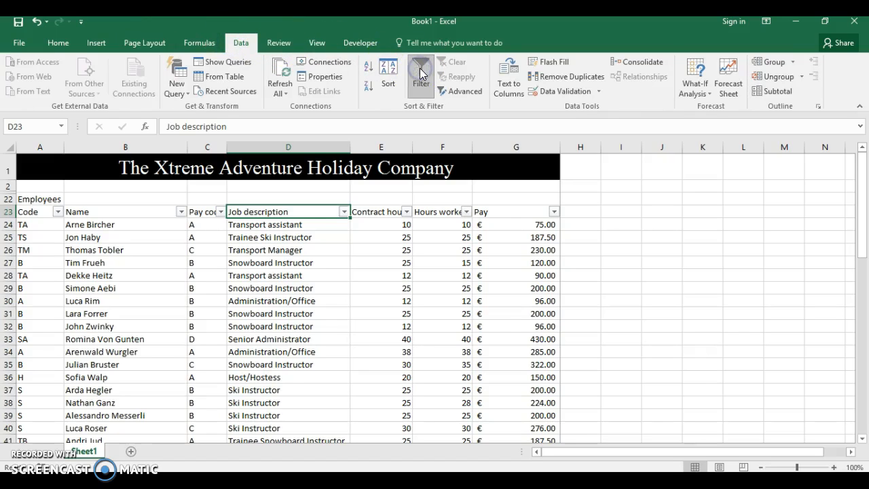
- Filter the Job description column with a text filter for entries that contain "snowboard"
{"action": "left_click", "coordinate": [345, 213]}
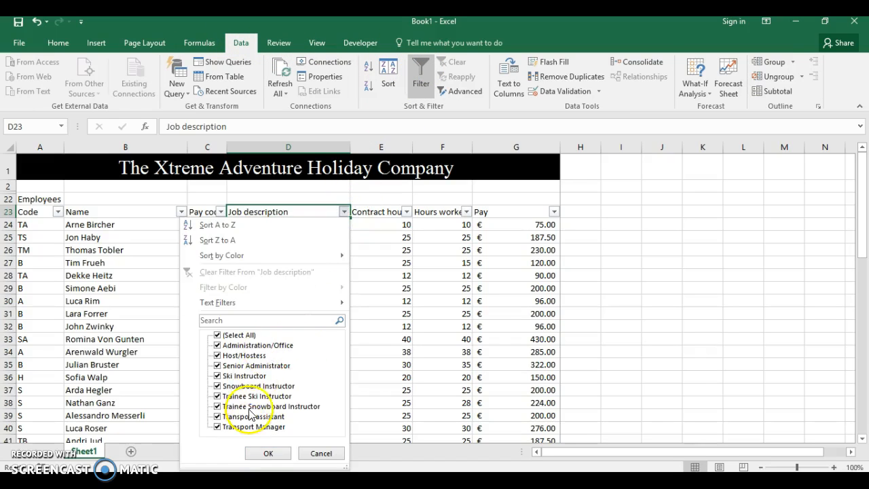
{"action": "left_click", "coordinate": [282, 305]}
{"action": "left_click", "coordinate": [378, 307]}
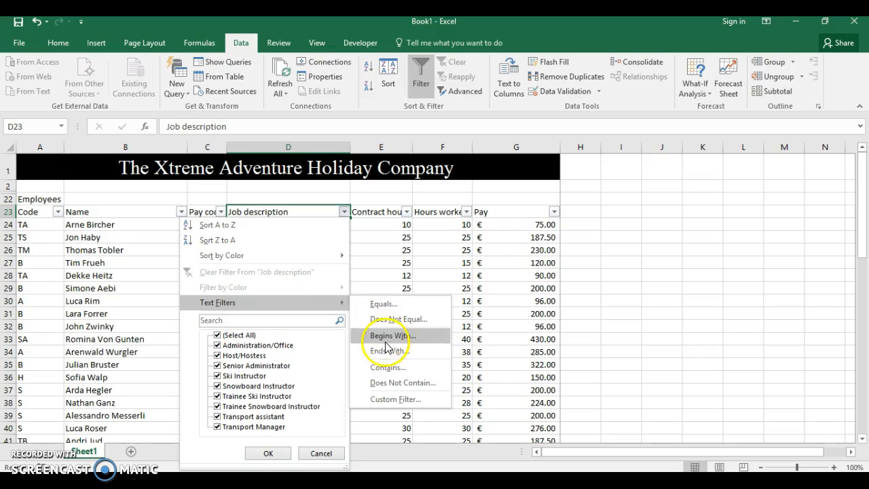
{"action": "left_click", "coordinate": [384, 367]}
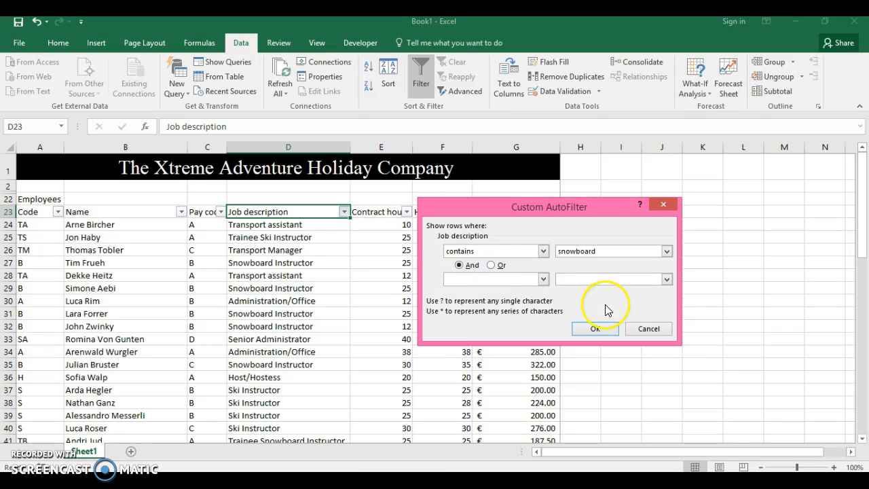
{"action": "left_click", "coordinate": [597, 329]}
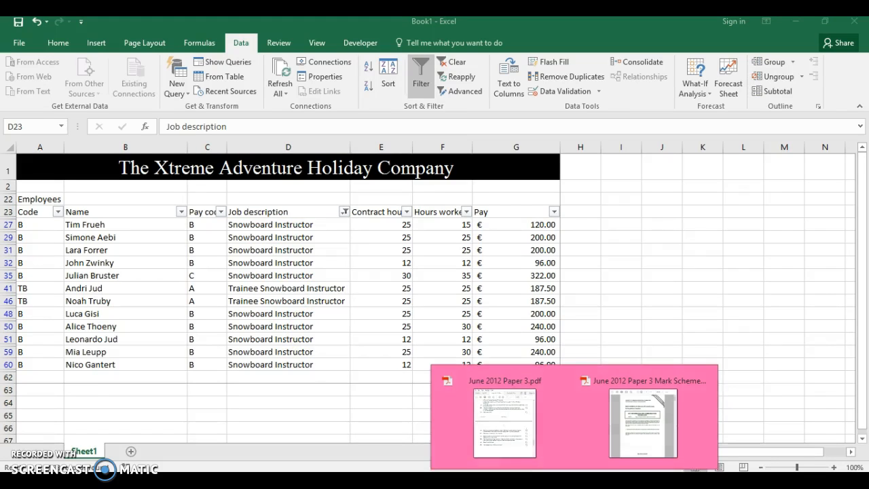
- Recheck task 58 in the PDF, and filter Excel's Hours worked column to only the values 25, 30 and 35
{"action": "left_click", "coordinate": [489, 430]}
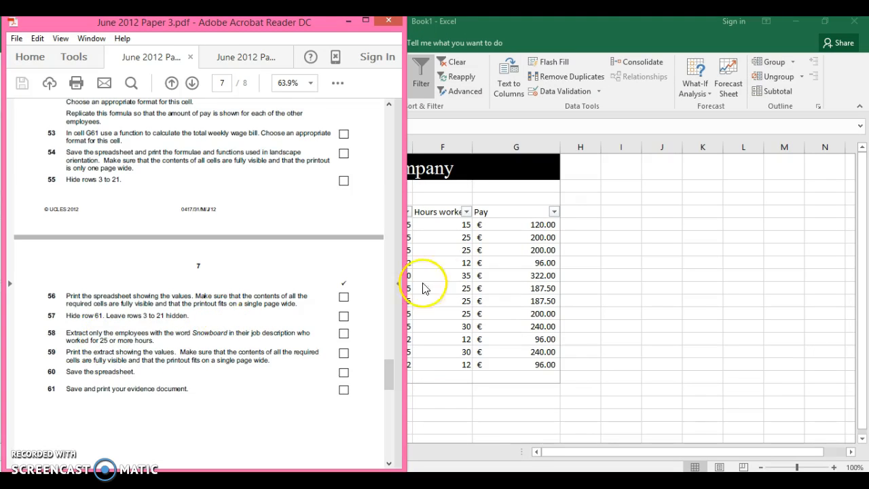
{"action": "left_click", "coordinate": [467, 215]}
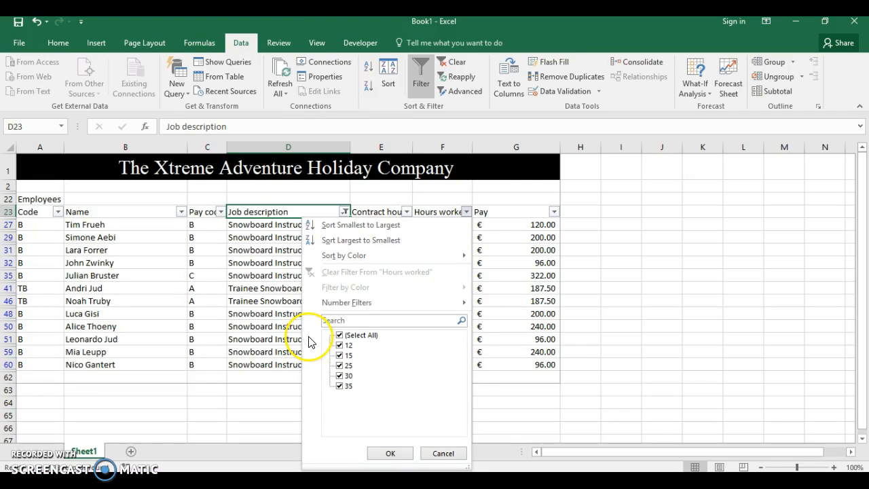
{"action": "mouse_move", "coordinate": [369, 303]}
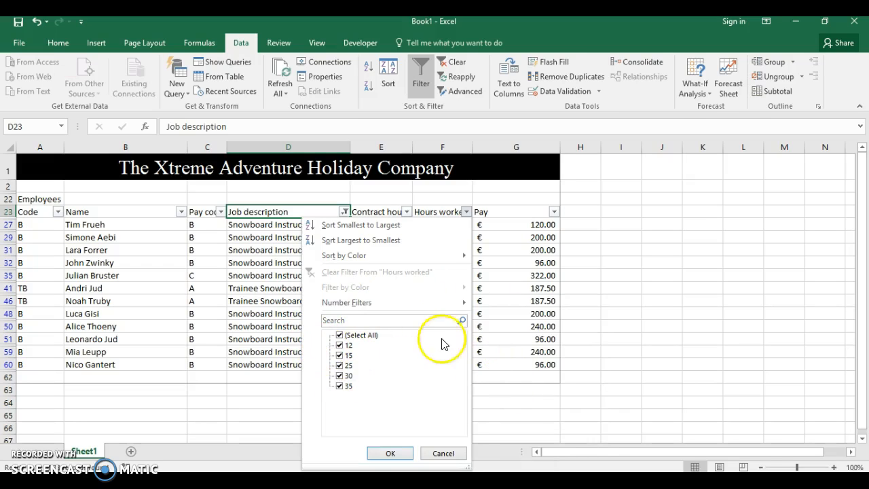
{"action": "mouse_move", "coordinate": [450, 300]}
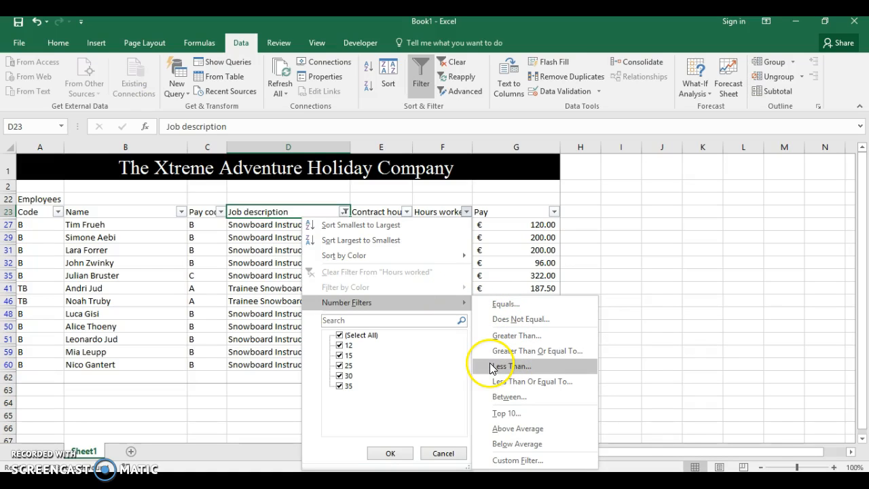
{"action": "left_click", "coordinate": [339, 335]}
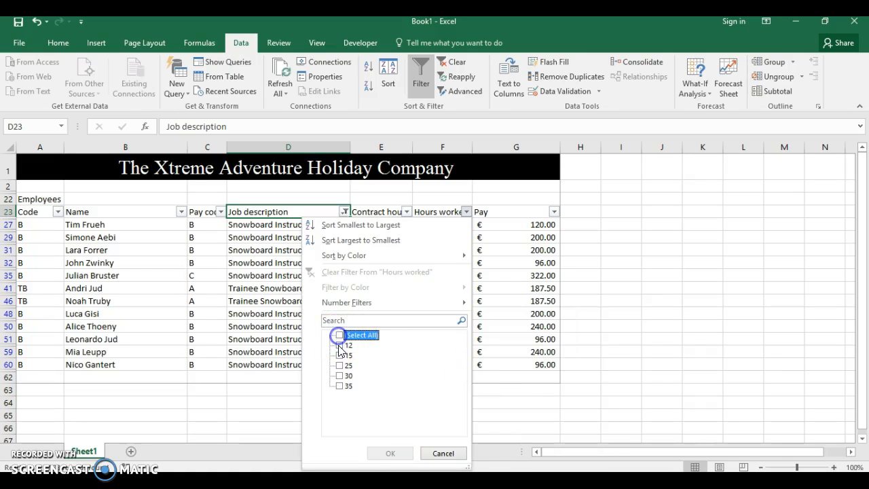
{"action": "left_click", "coordinate": [339, 366]}
{"action": "left_click", "coordinate": [340, 376]}
{"action": "left_click", "coordinate": [390, 453]}
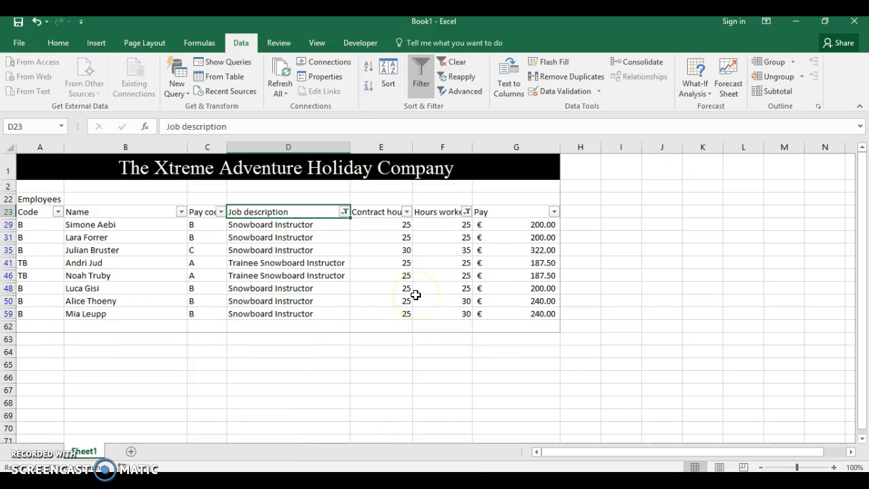
- Switch to the June 2012 Paper 3 PDF to read the tasks that follow the employee extract
{"action": "mouse_move", "coordinate": [574, 479]}
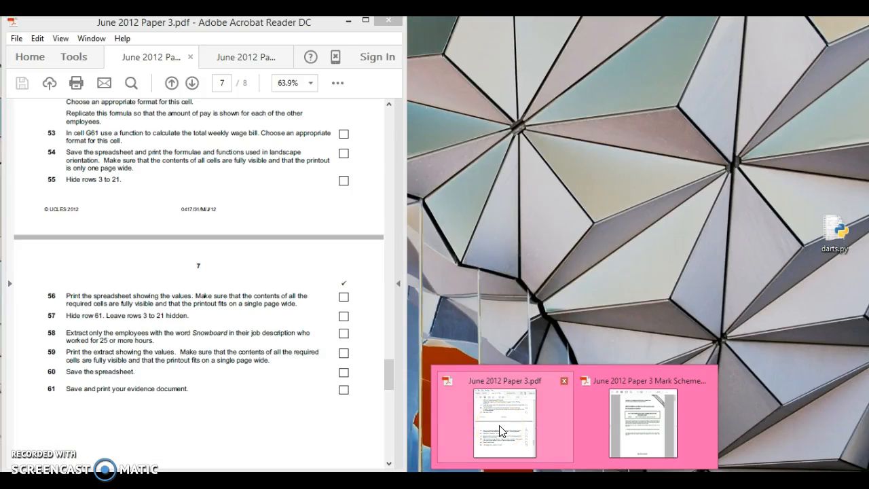
{"action": "left_click", "coordinate": [500, 431]}
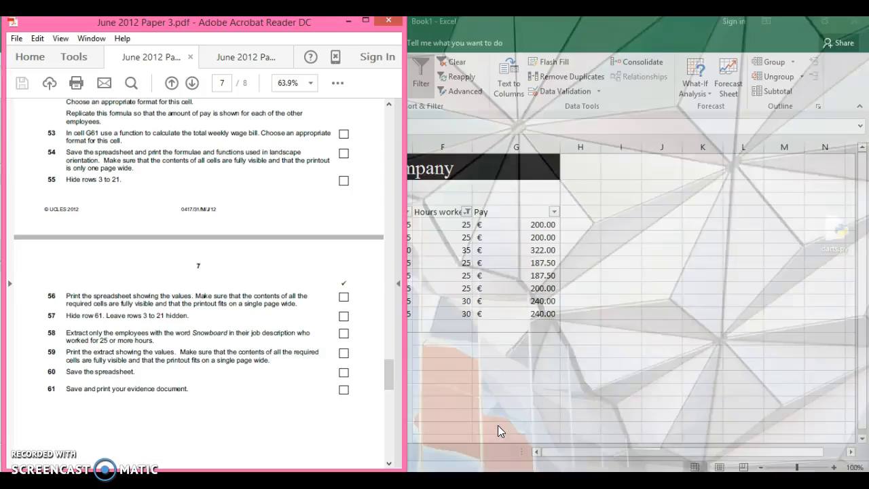